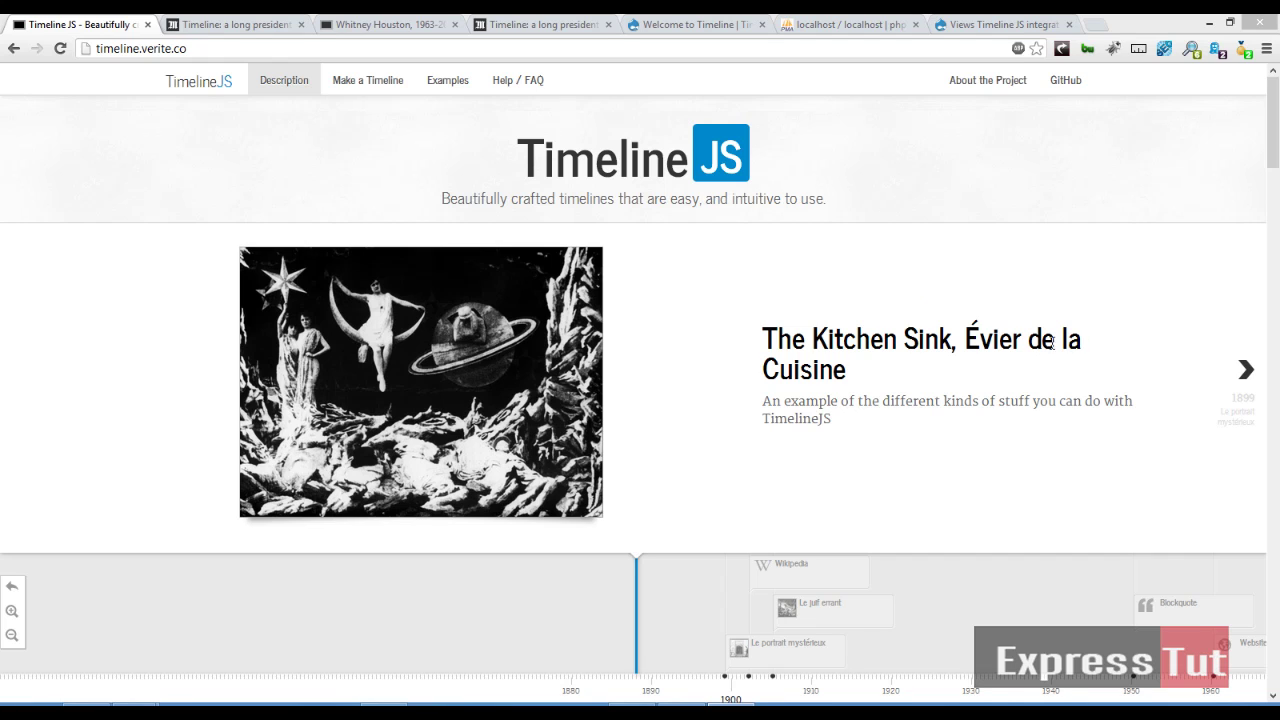
- Read the TimelineJS description and browse the Whitney Houston example timeline through to the 1983 "Signed" slide
{"action": "scroll", "coordinate": [1273, 132], "scroll_direction": "down", "scroll_amount": 5}
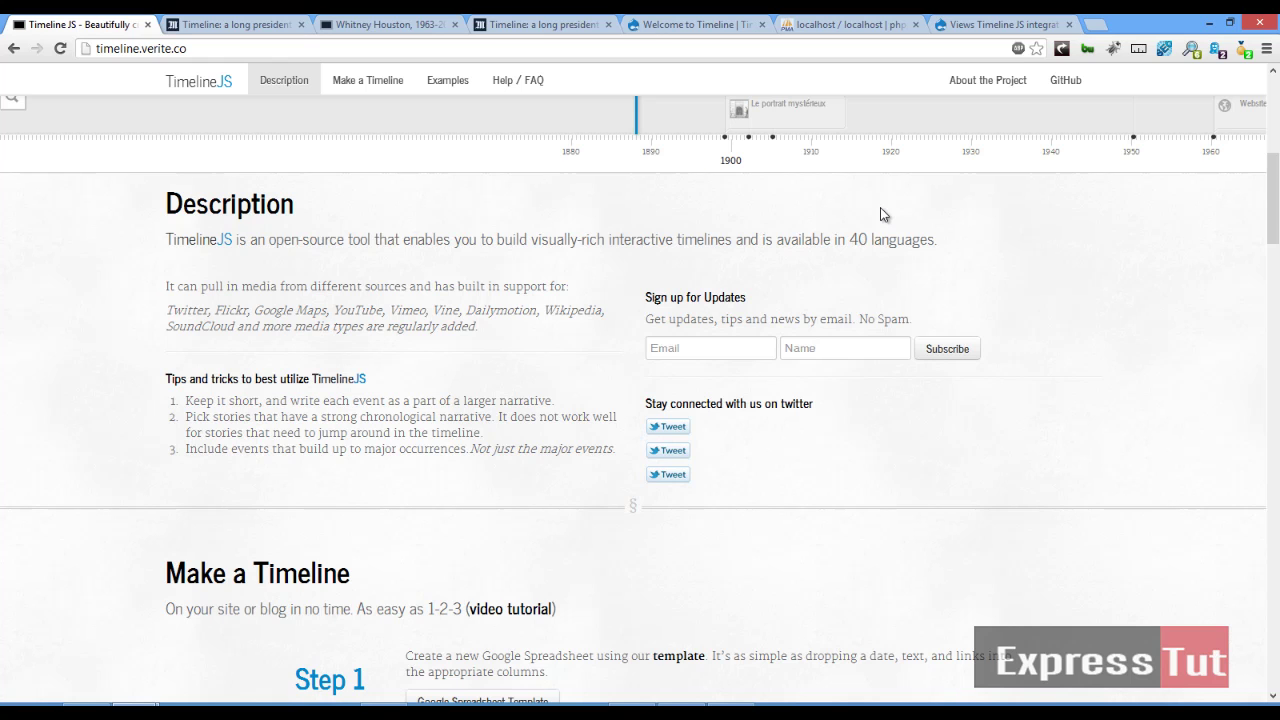
{"action": "left_click", "coordinate": [420, 26]}
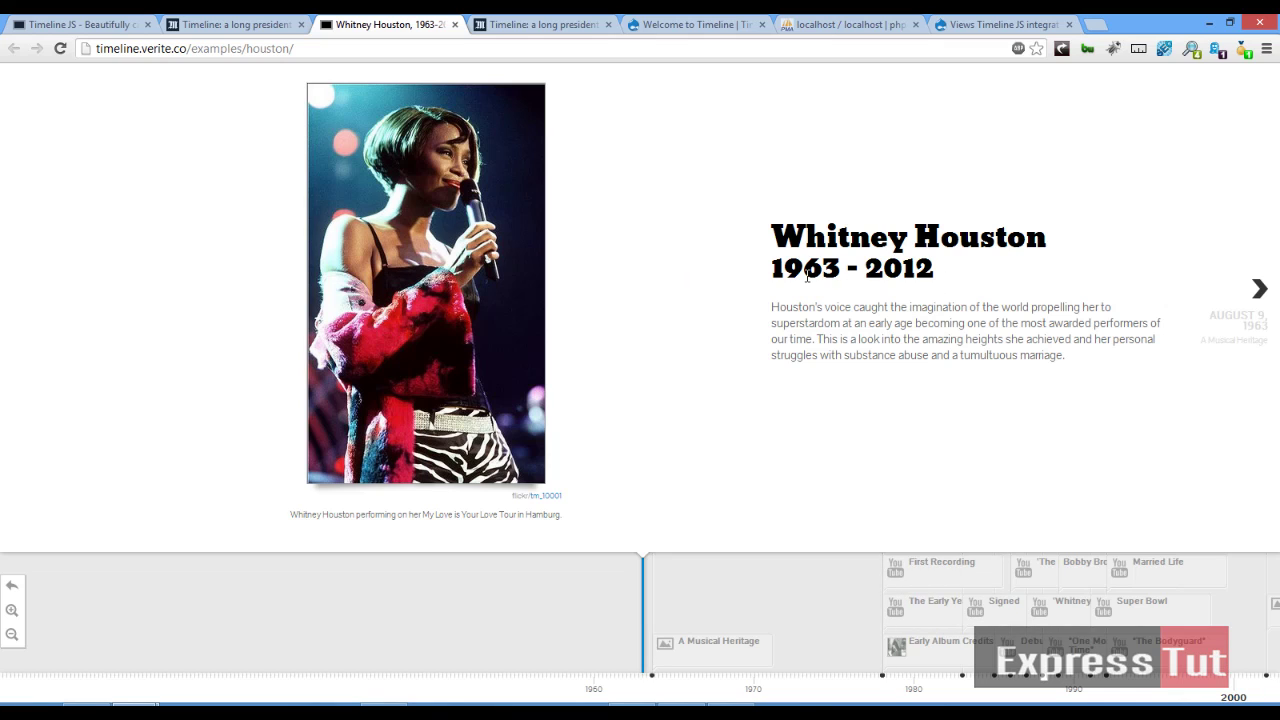
{"action": "left_click", "coordinate": [1250, 305]}
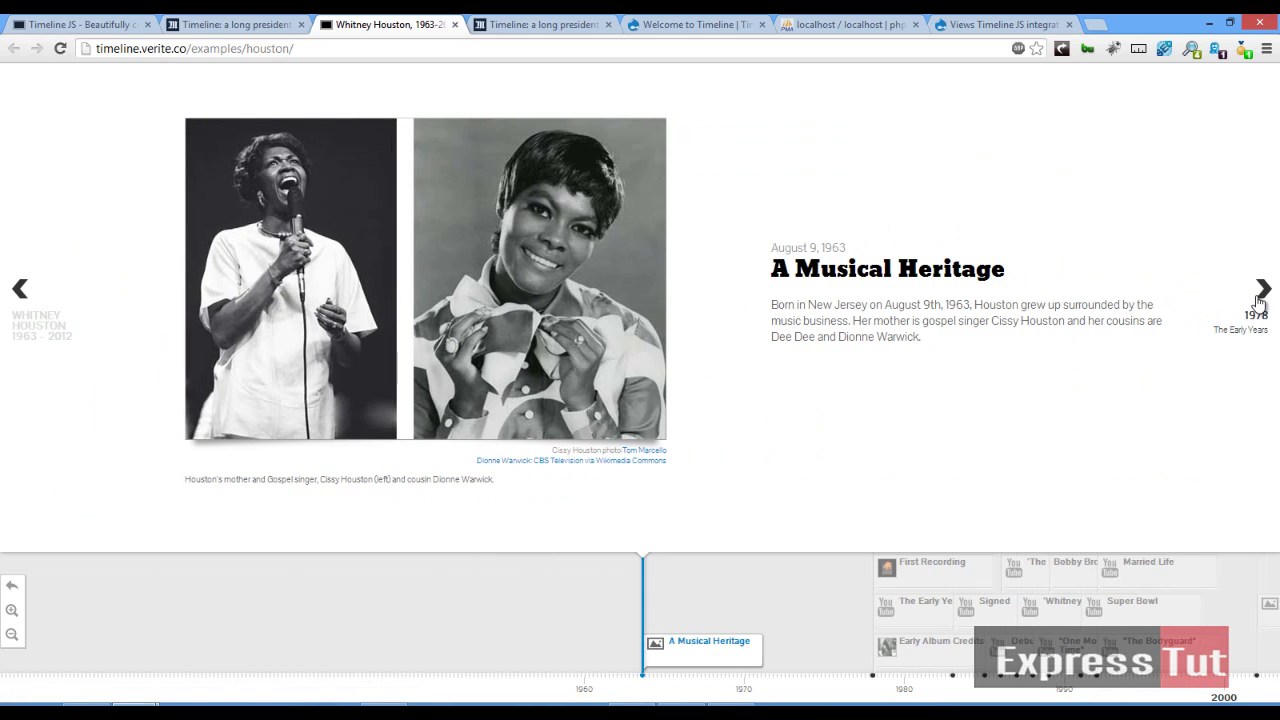
{"action": "left_click", "coordinate": [1258, 300]}
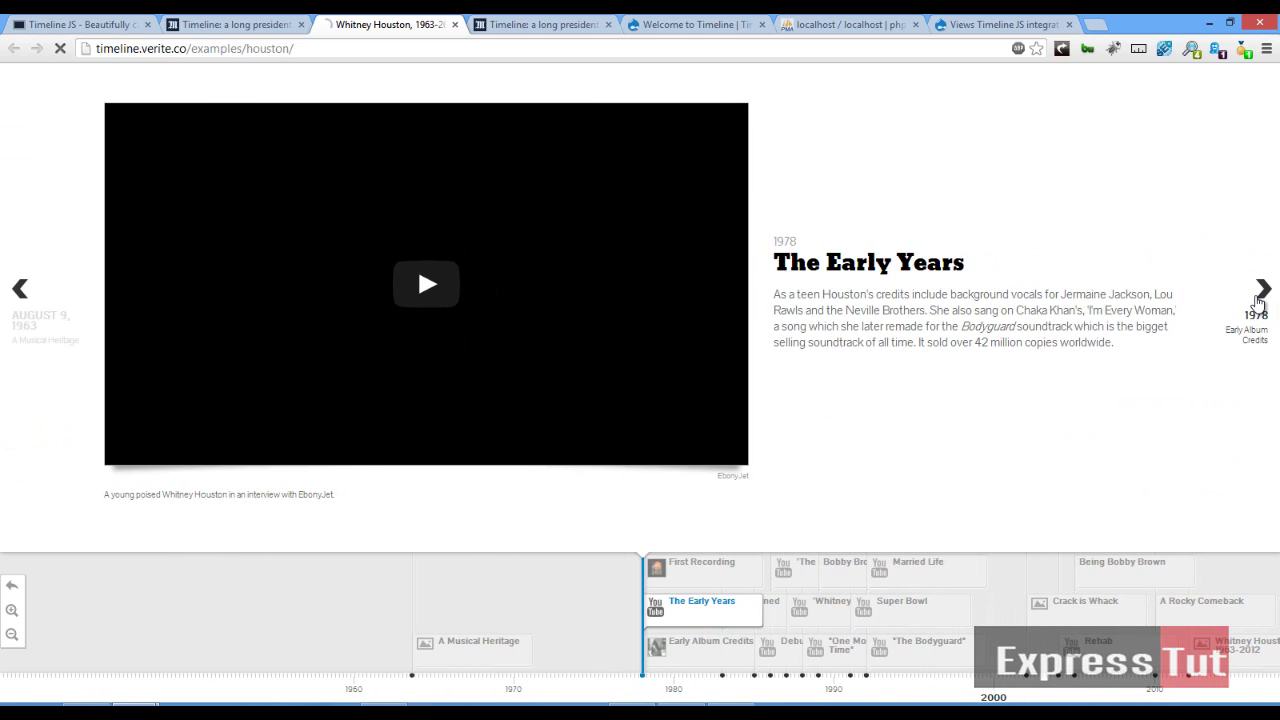
{"action": "left_click", "coordinate": [1258, 300]}
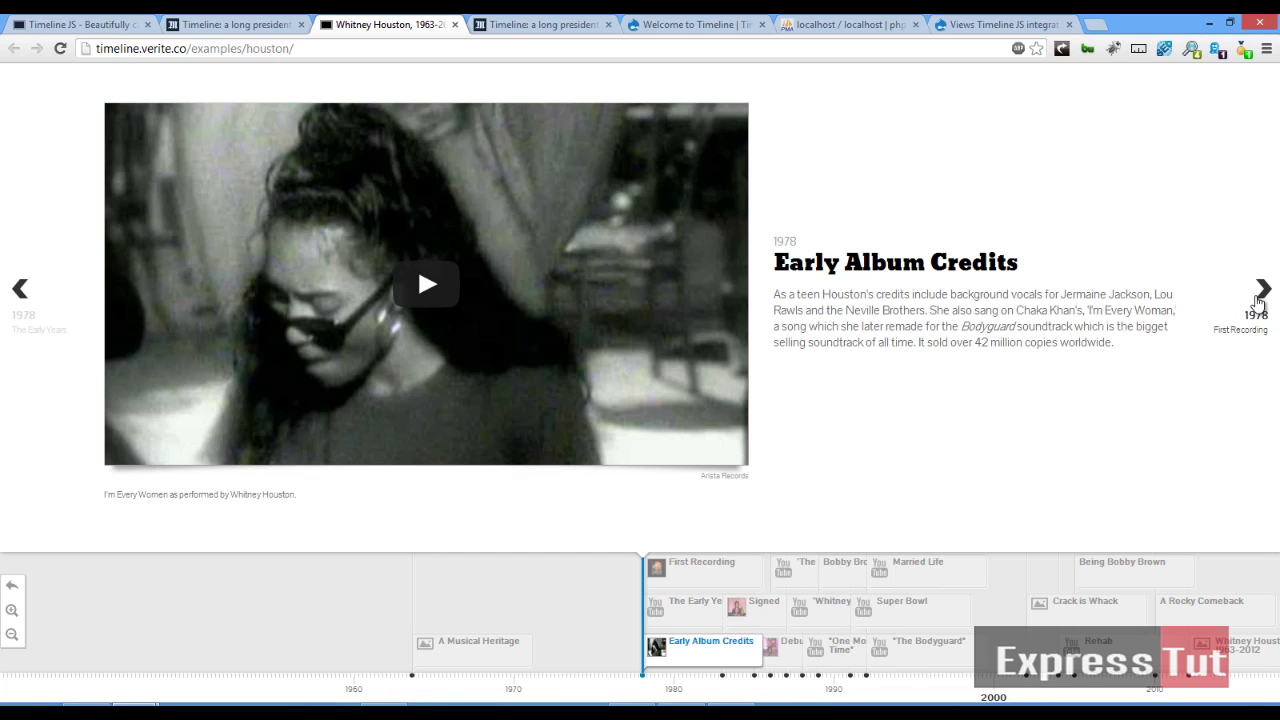
{"action": "left_click", "coordinate": [1258, 300]}
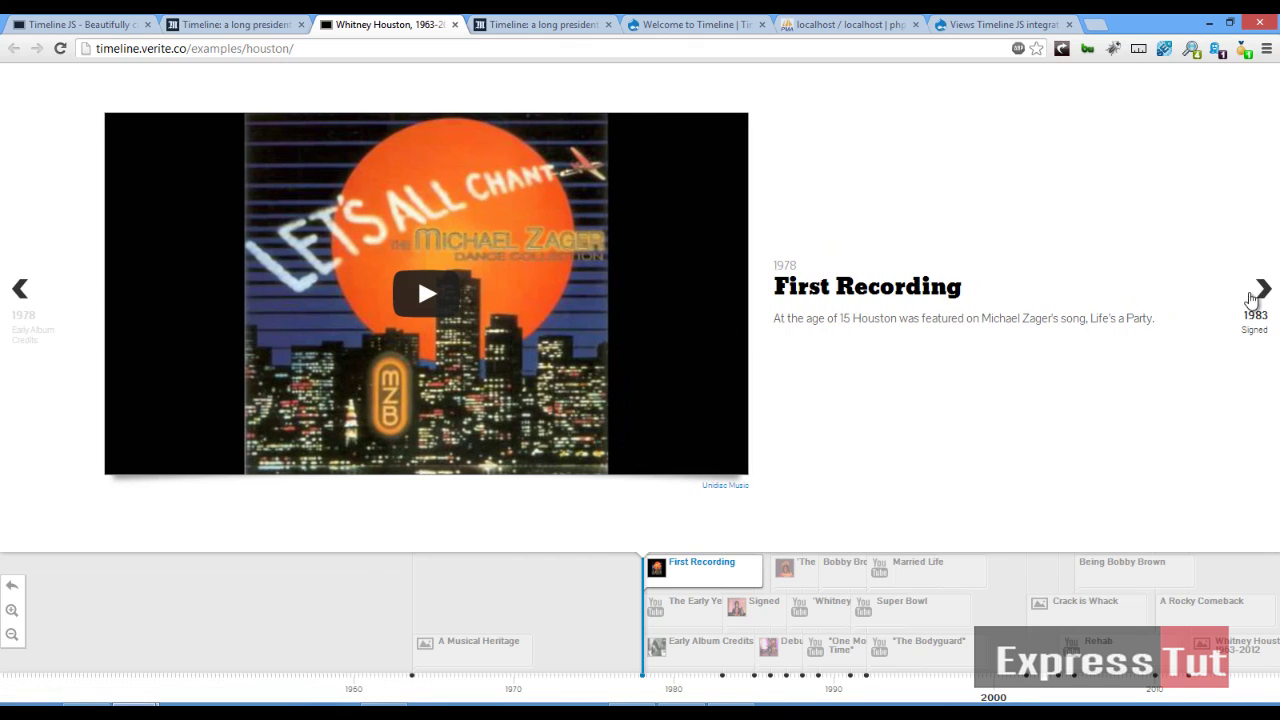
{"action": "left_click", "coordinate": [1259, 292]}
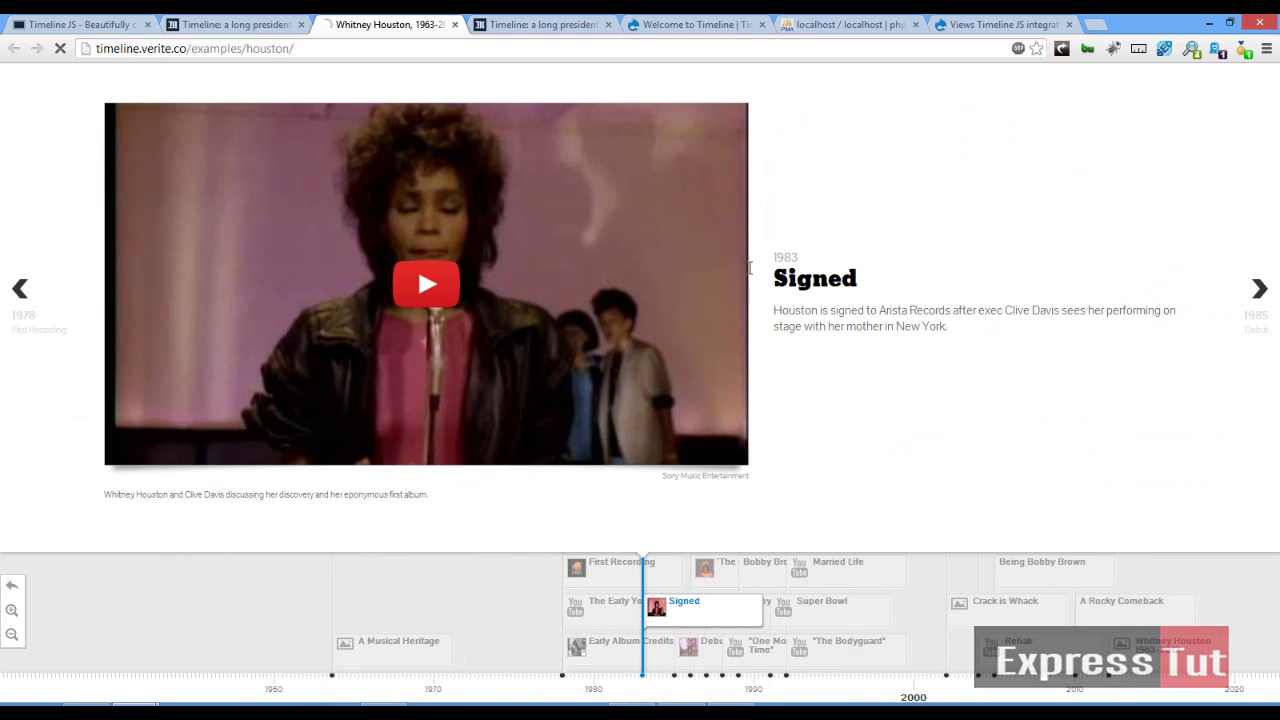
- View the Le Monde presidential campaign timeline and advance it to the 21 janvier 2011 entry
{"action": "left_click", "coordinate": [540, 24]}
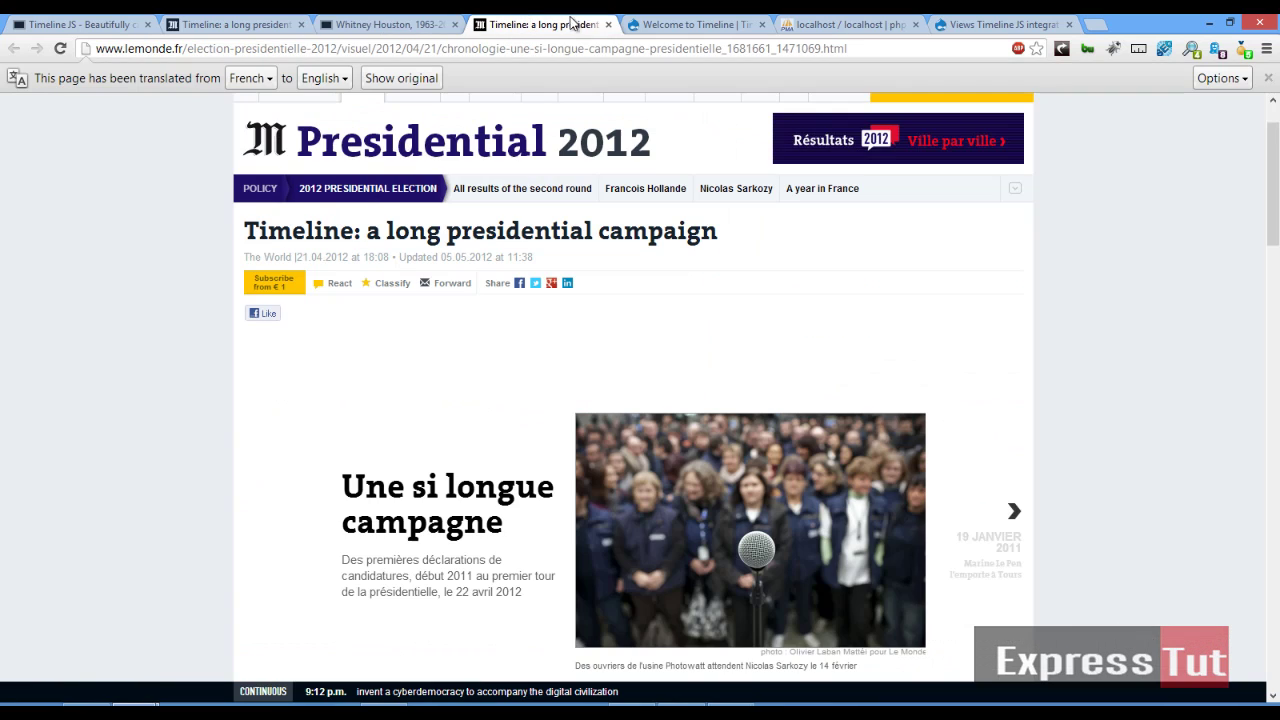
{"action": "scroll", "coordinate": [872, 313], "scroll_direction": "down", "scroll_amount": 2}
{"action": "scroll", "coordinate": [709, 291], "scroll_direction": "up", "scroll_amount": 2}
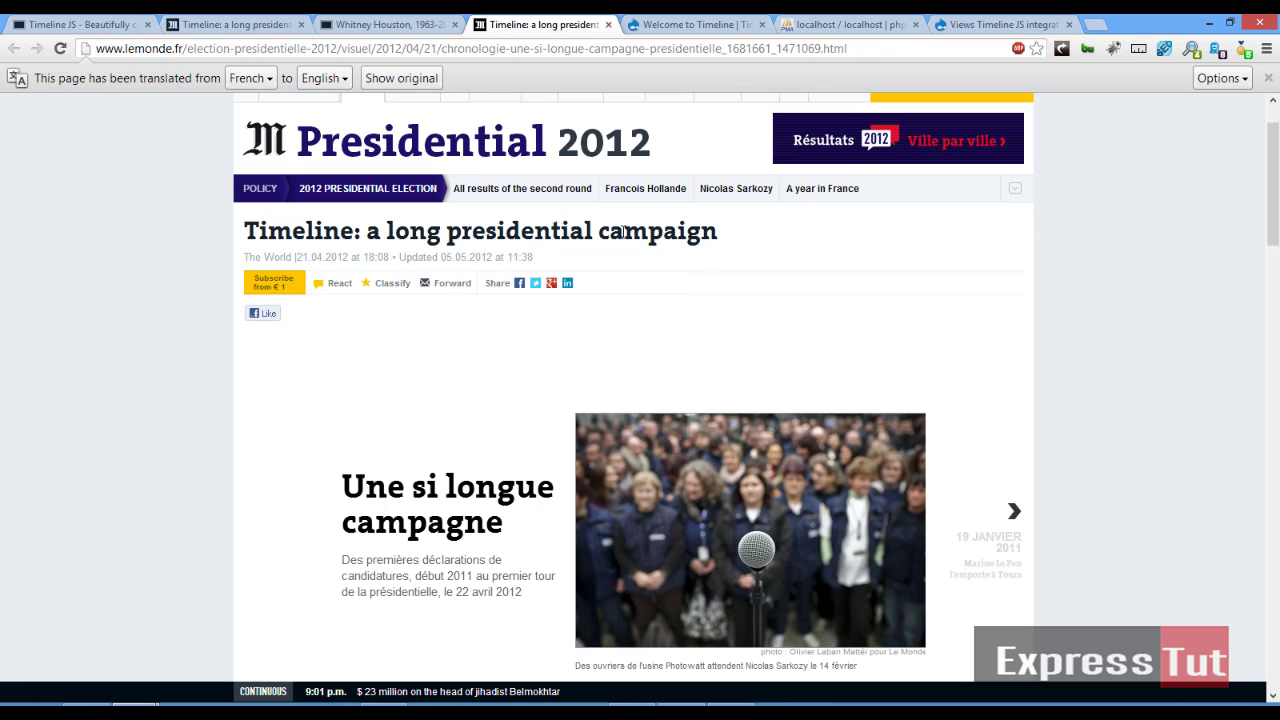
{"action": "scroll", "coordinate": [1011, 349], "scroll_direction": "down", "scroll_amount": 1}
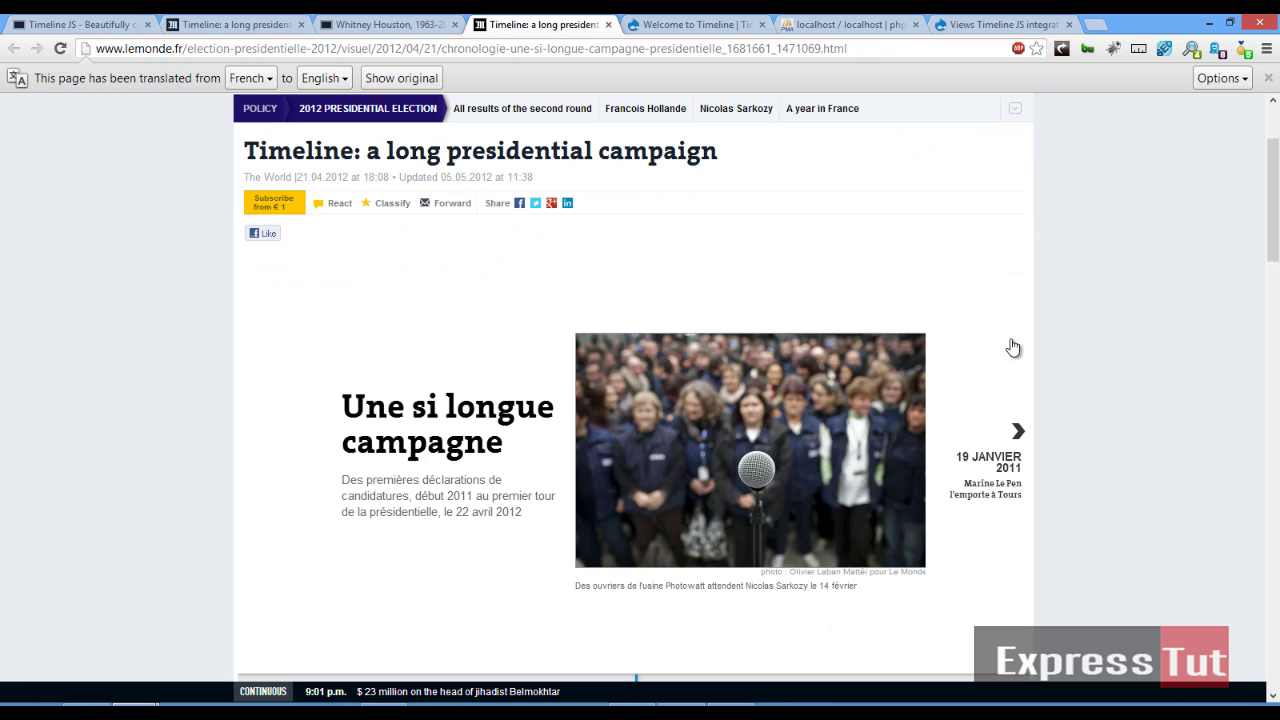
{"action": "left_click", "coordinate": [1017, 432]}
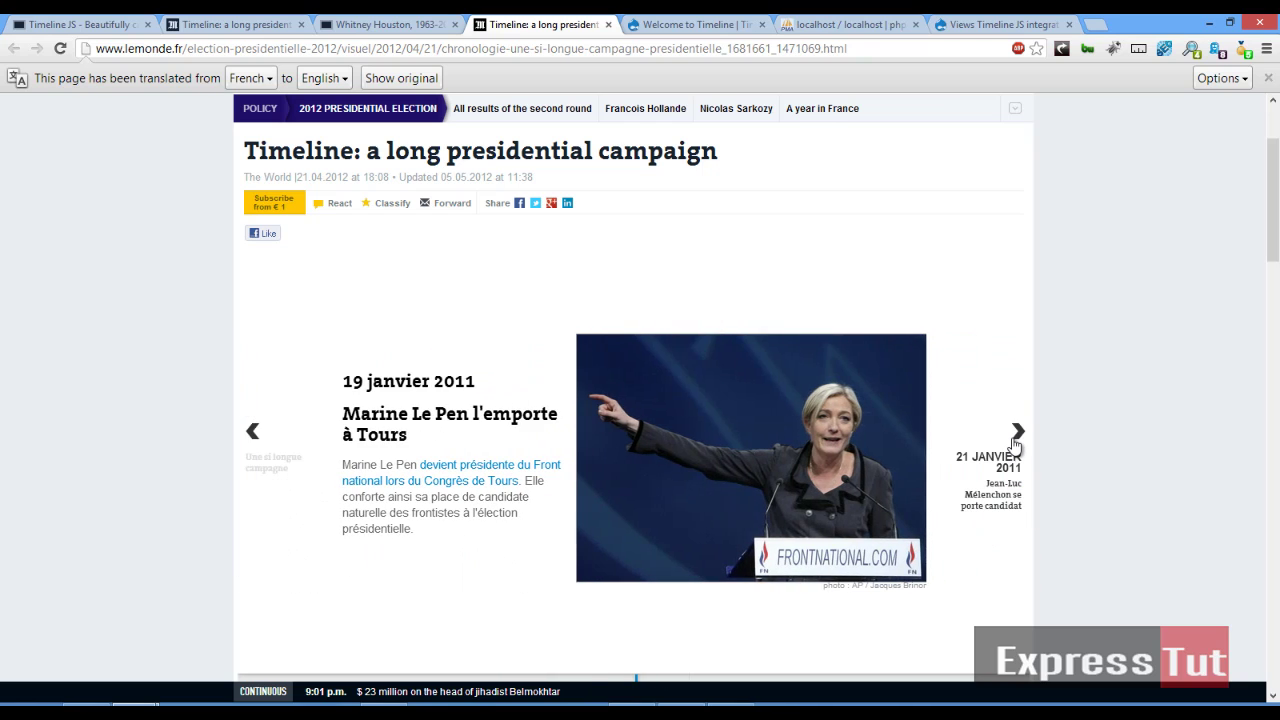
{"action": "left_click", "coordinate": [1016, 435]}
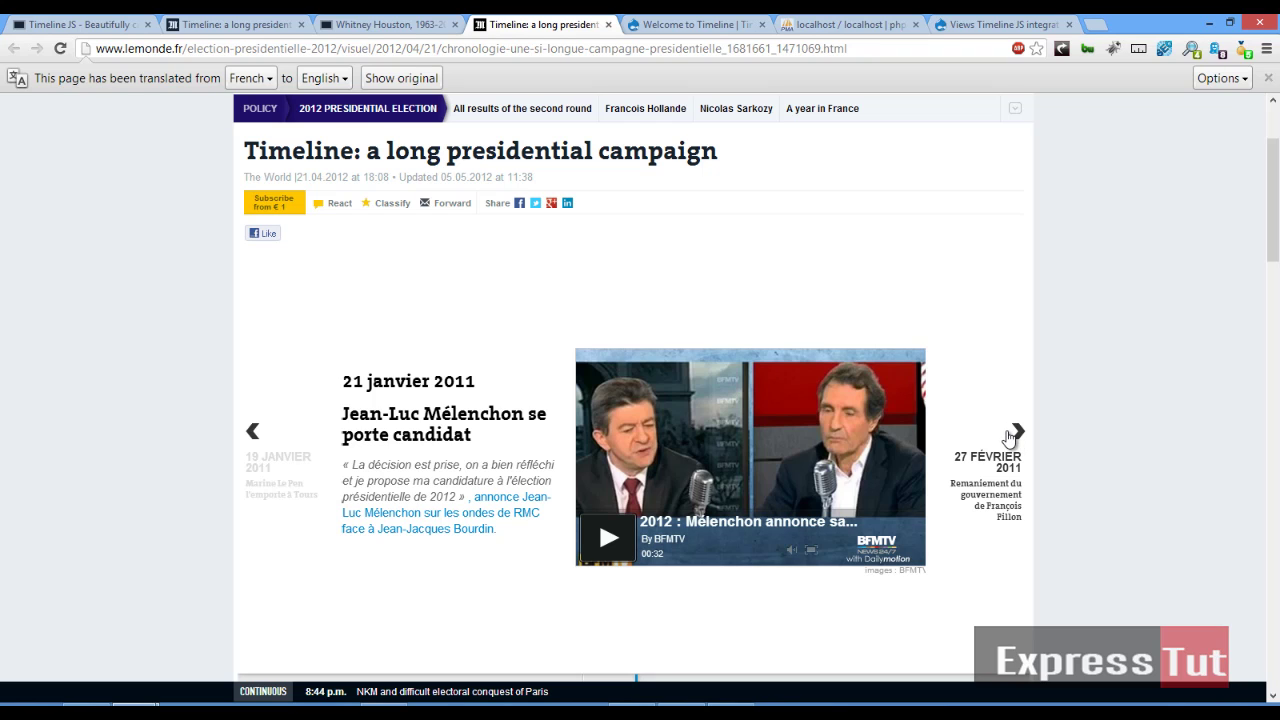
- Show the Views Timeline JS integration project page, and download views_timelinejs with Drush in the Drush Command Prompt
{"action": "left_click", "coordinate": [970, 23]}
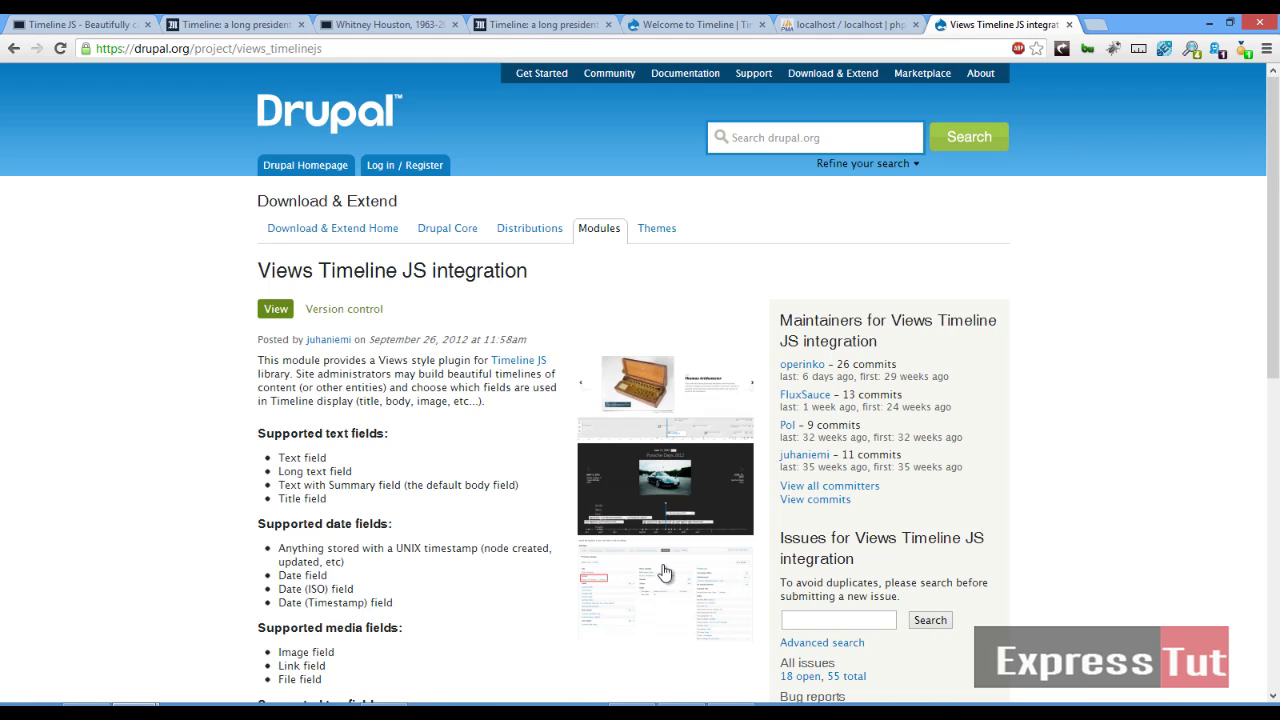
{"action": "left_click", "coordinate": [380, 703]}
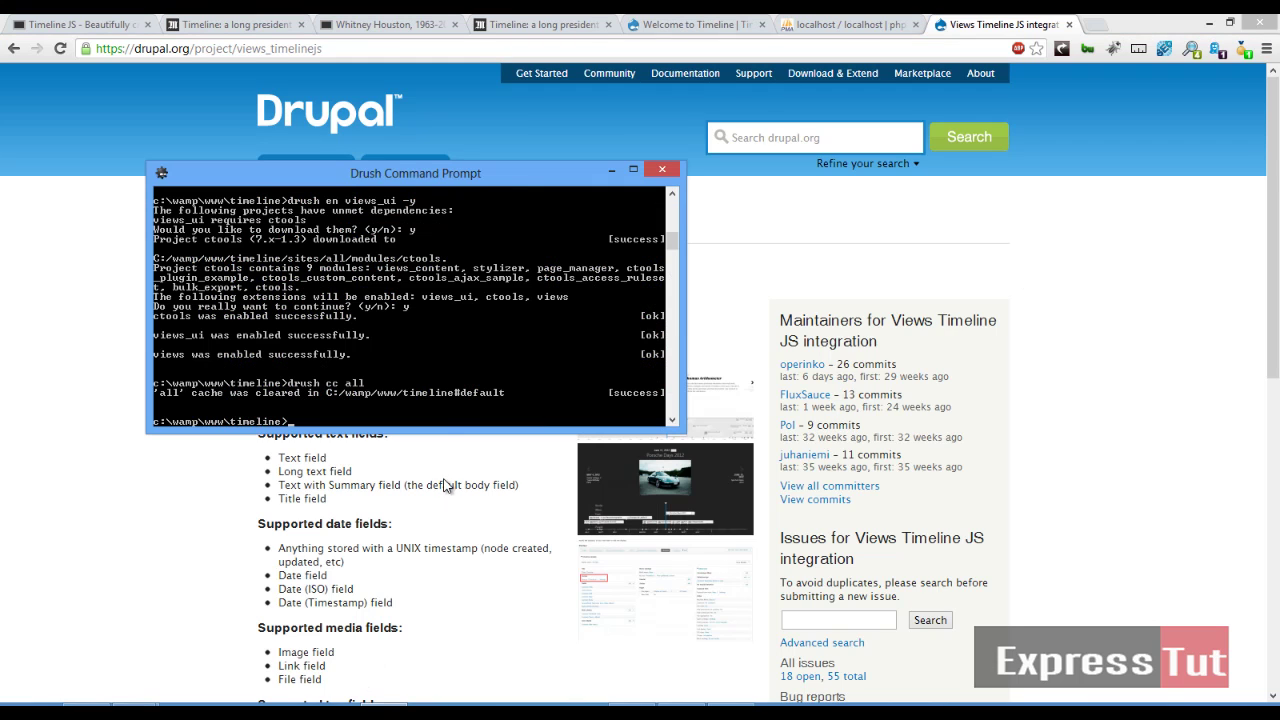
{"action": "type", "text": "drush dl views_timel"}
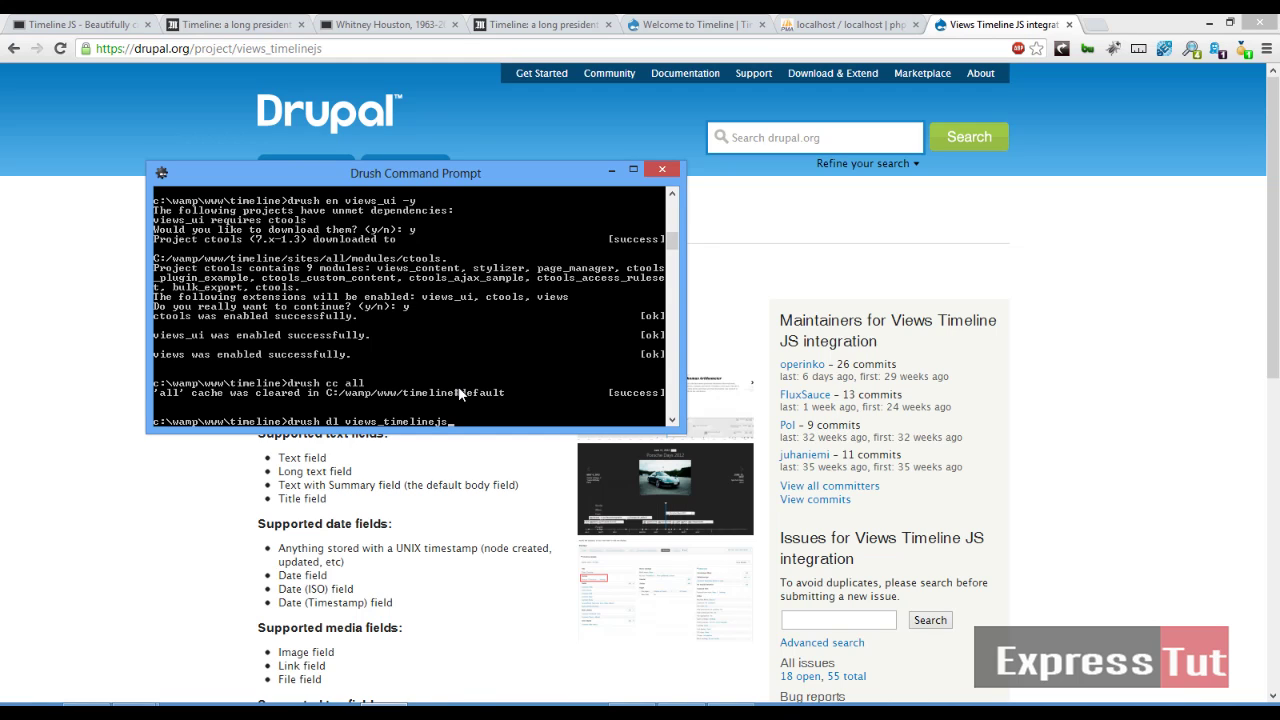
{"action": "type", "text": "inejs"}
{"action": "key", "text": "Return"}
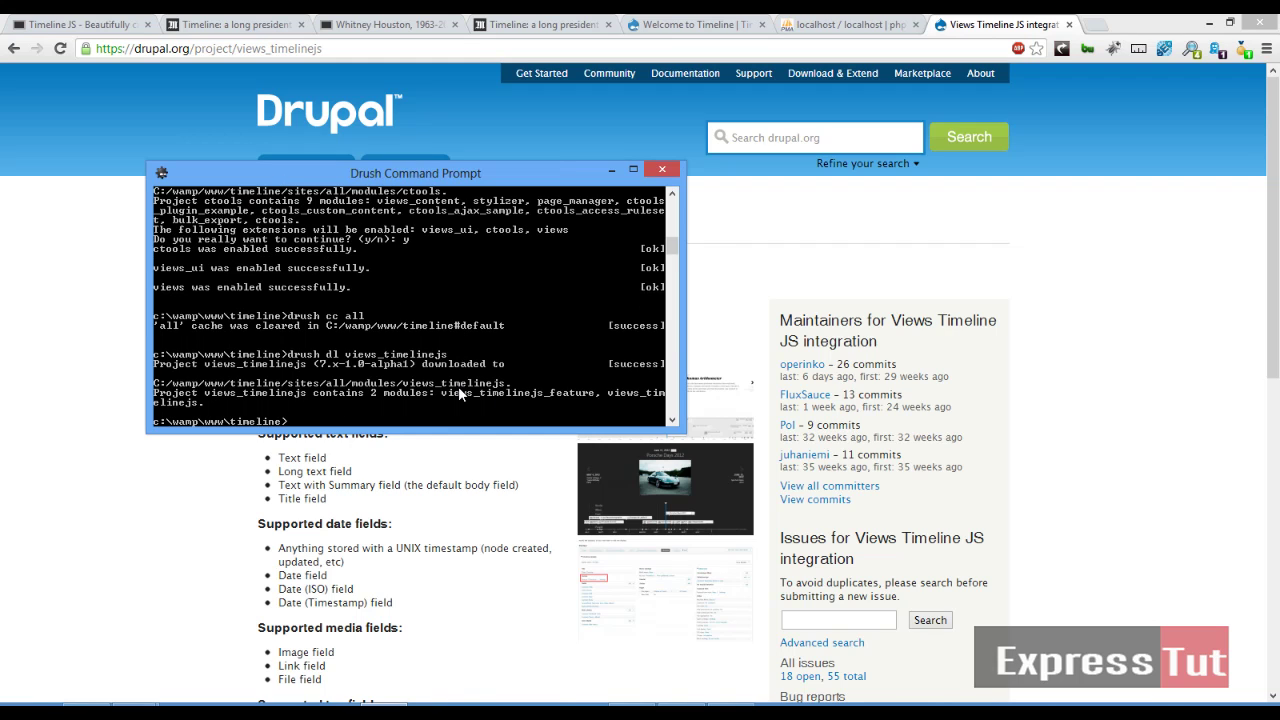
- Enable the views_timelinejs_feature module and its dependencies by running "drush en views_timelinejs_feature -y"
{"action": "type", "text": "views"}
{"action": "key", "text": "BackSpace"}
{"action": "key", "text": "BackSpace"}
{"action": "key", "text": "BackSpace"}
{"action": "key", "text": "BackSpace"}
{"action": "key", "text": "BackSpace"}
{"action": "type", "text": "drush en views_timelinejs_feature -y"}
{"action": "key", "text": "Return"}
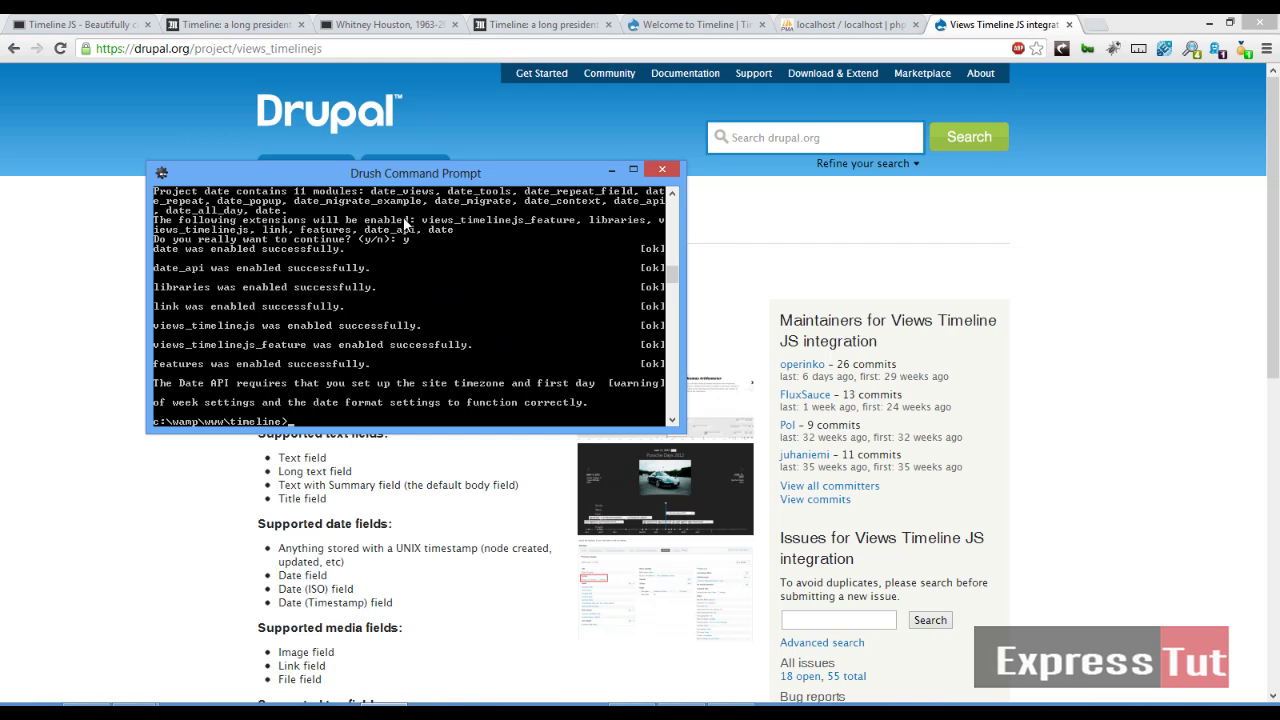
- In the browser, check the Views modules in the local Timeline site's module list and return to the home page
{"action": "left_click", "coordinate": [686, 27]}
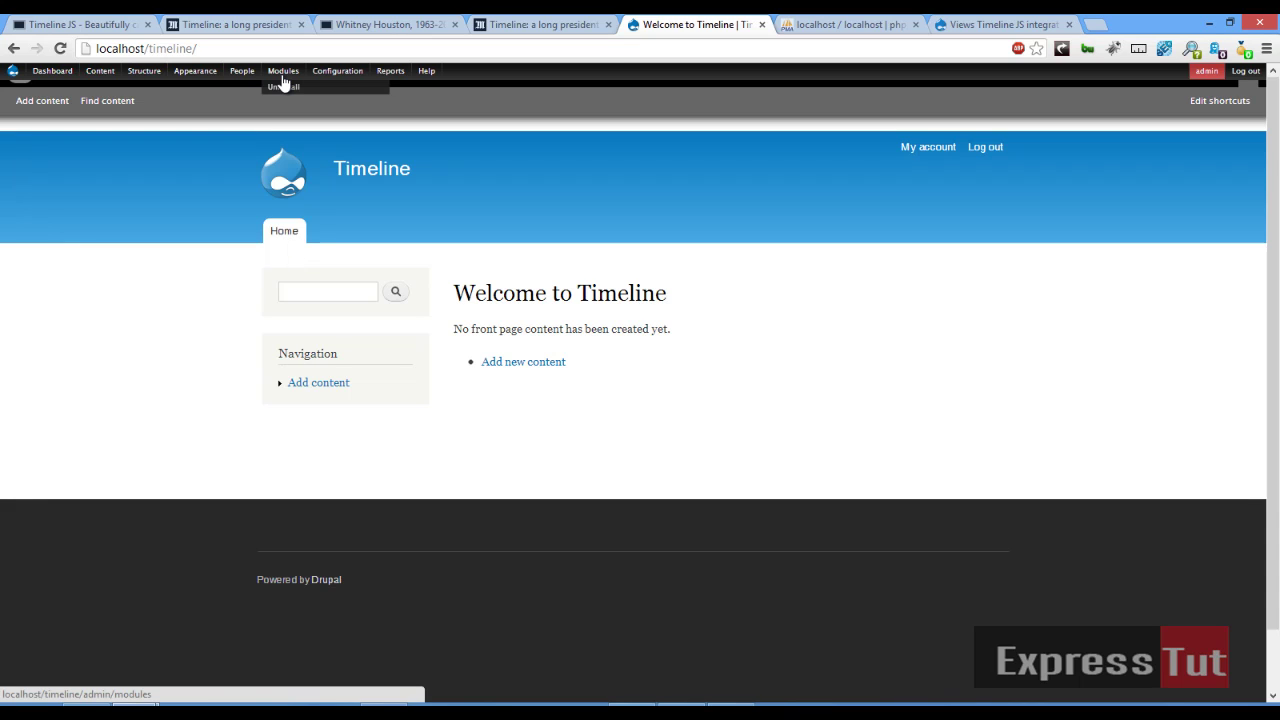
{"action": "left_click", "coordinate": [283, 82]}
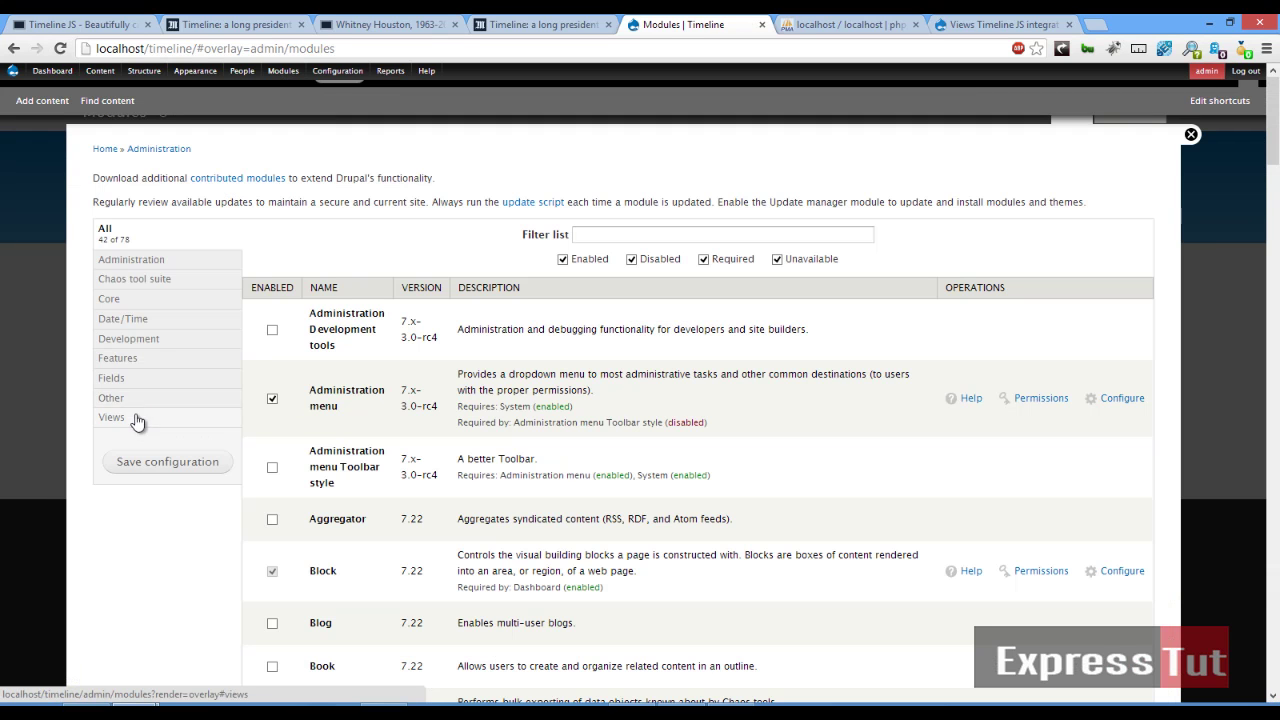
{"action": "left_click", "coordinate": [112, 418]}
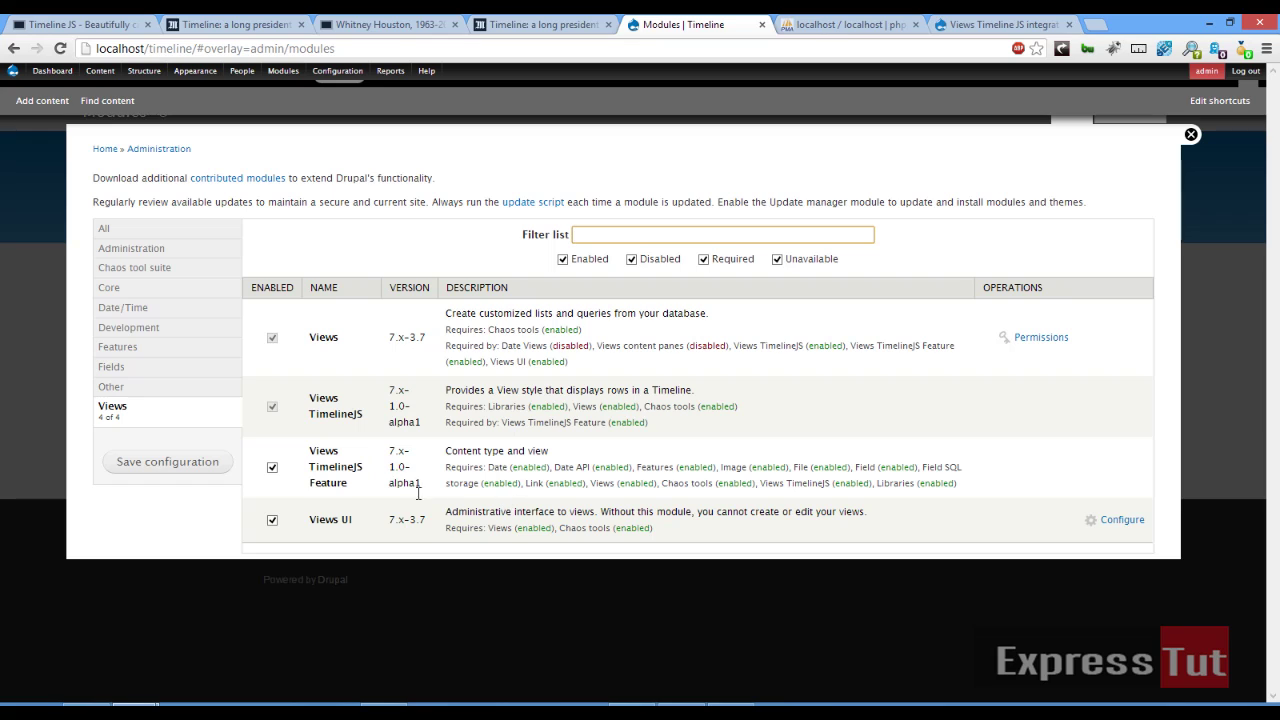
{"action": "left_click", "coordinate": [105, 149]}
- Examine the fields of the new Timeline Date content form, and close it without creating anything
{"action": "mouse_move", "coordinate": [103, 78]}
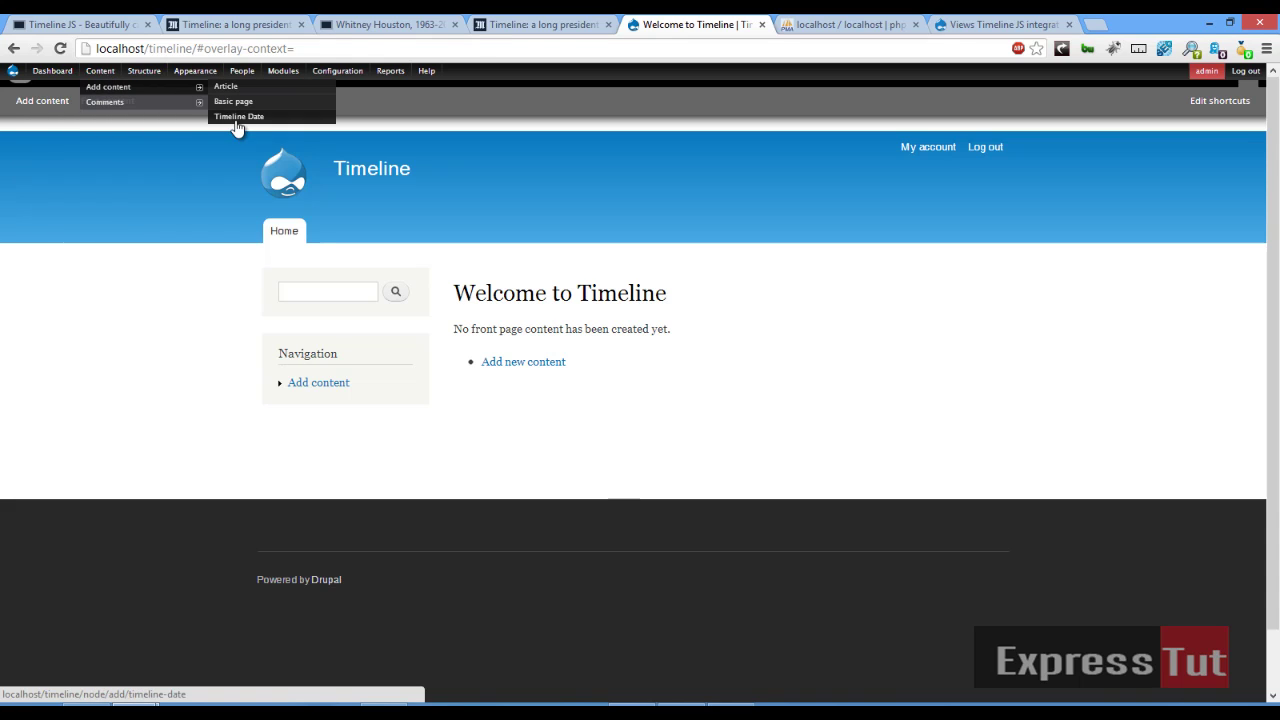
{"action": "left_click", "coordinate": [236, 116]}
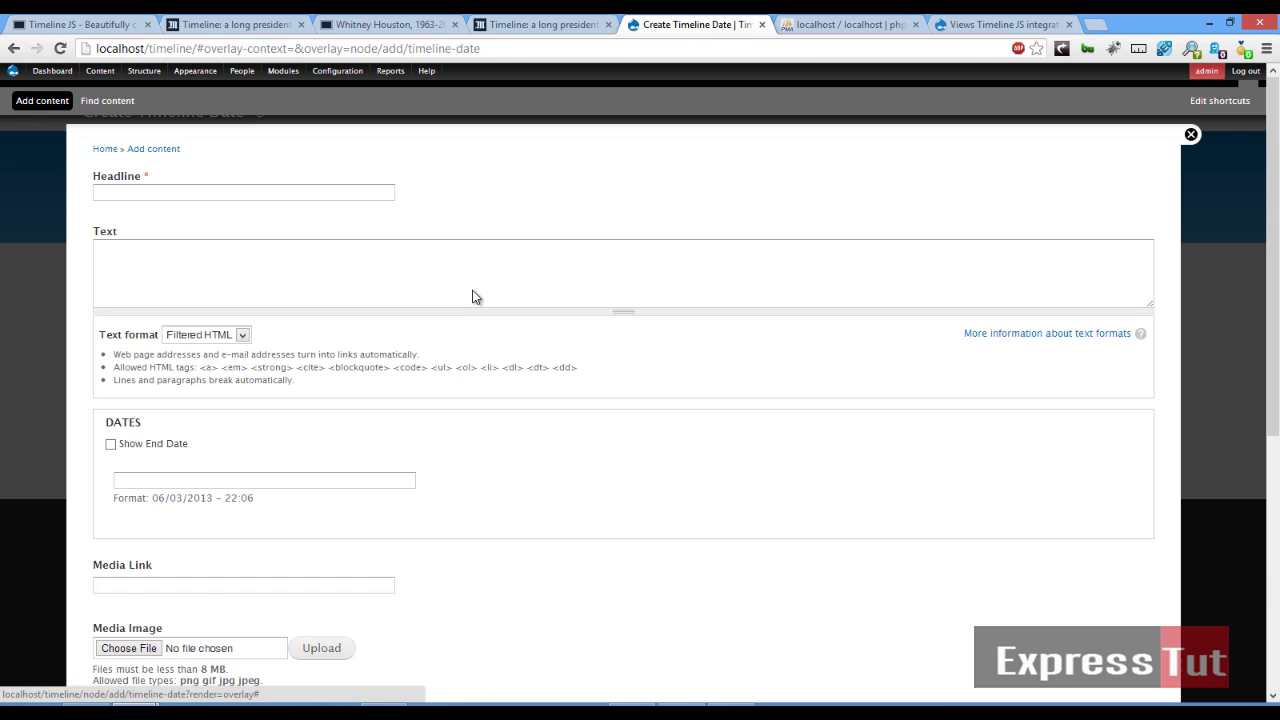
{"action": "scroll", "coordinate": [474, 297], "scroll_direction": "down", "scroll_amount": 3}
{"action": "scroll", "coordinate": [474, 297], "scroll_direction": "up", "scroll_amount": 3}
{"action": "left_click", "coordinate": [1191, 134]}
- Open the Devel content generator and exclude Article and Basic page, leaving only the Timeline Date content type selected
{"action": "mouse_move", "coordinate": [337, 70]}
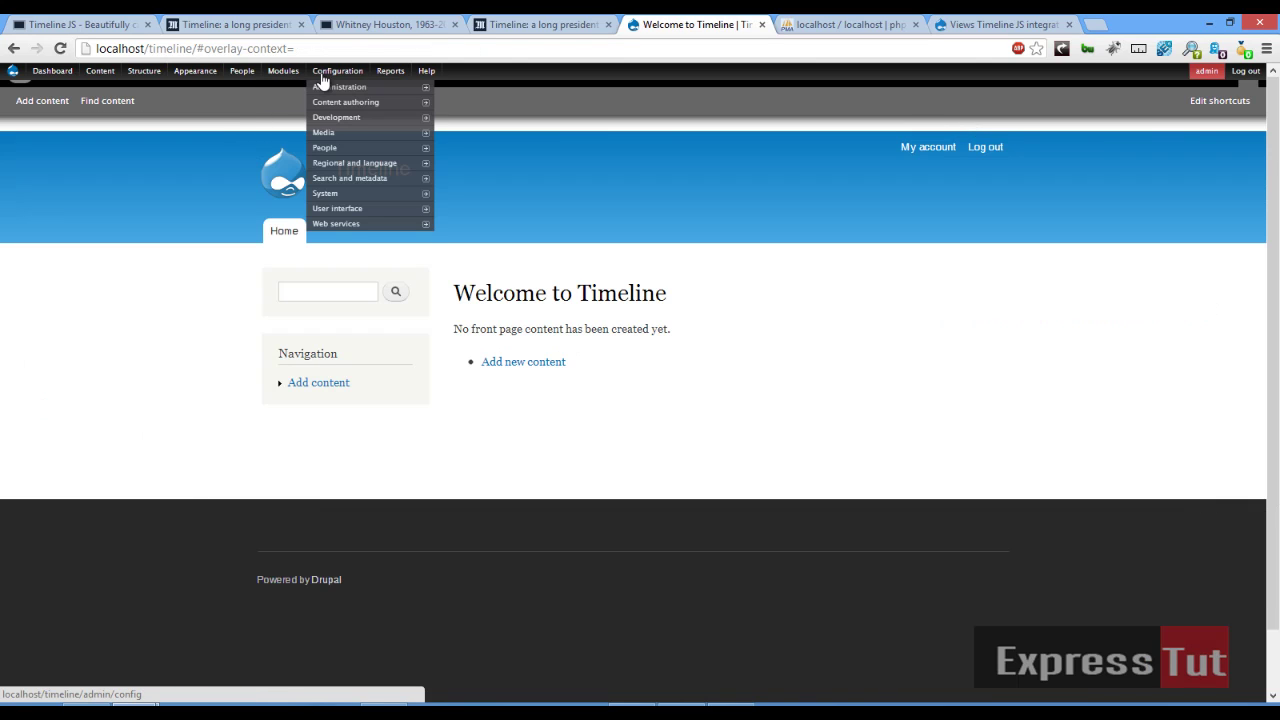
{"action": "mouse_move", "coordinate": [335, 118]}
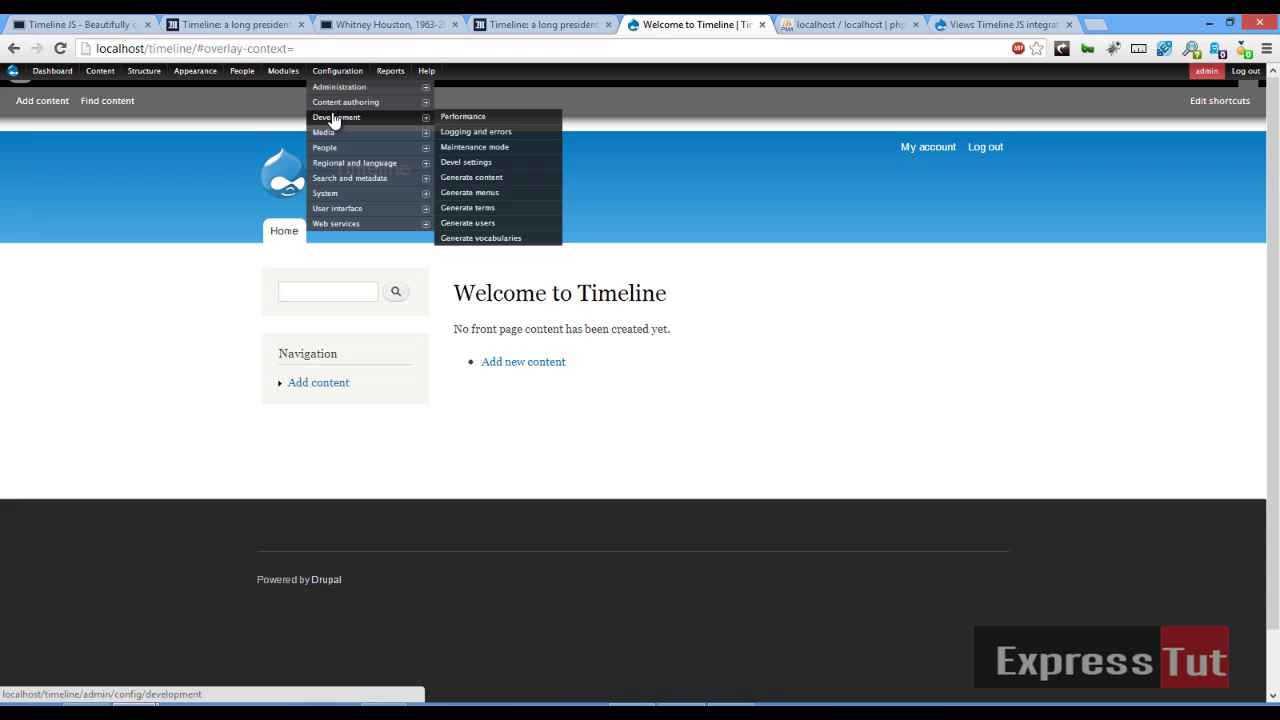
{"action": "left_click", "coordinate": [482, 180]}
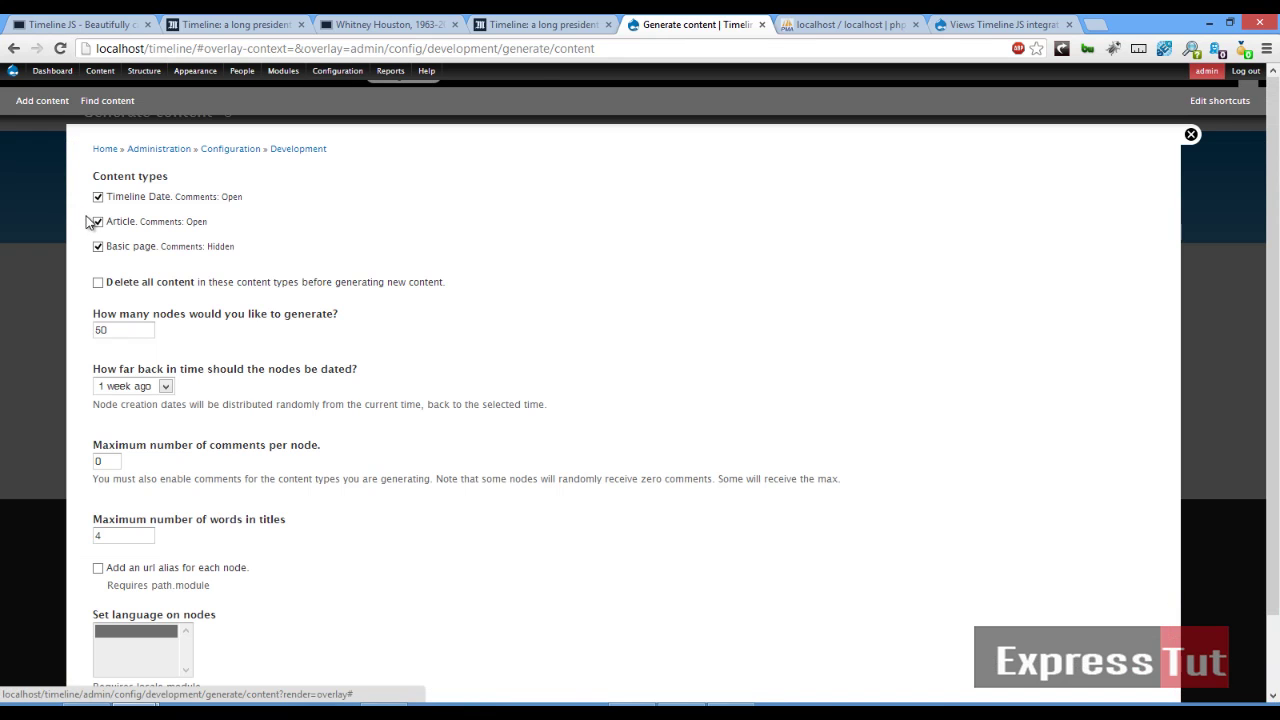
{"action": "left_click", "coordinate": [98, 221]}
{"action": "left_click", "coordinate": [99, 248]}
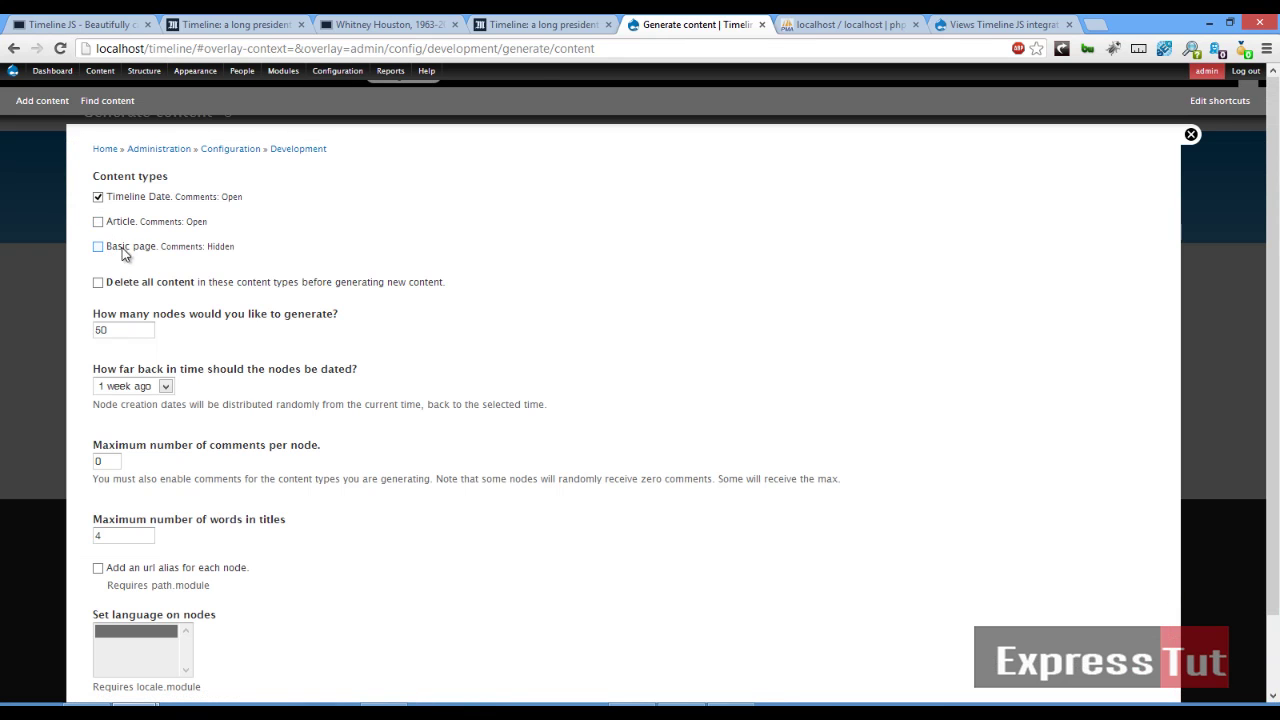
- Generate 20 nodes dated as far back as 1 year ago
{"action": "double_click", "coordinate": [102, 330]}
{"action": "left_click", "coordinate": [166, 390]}
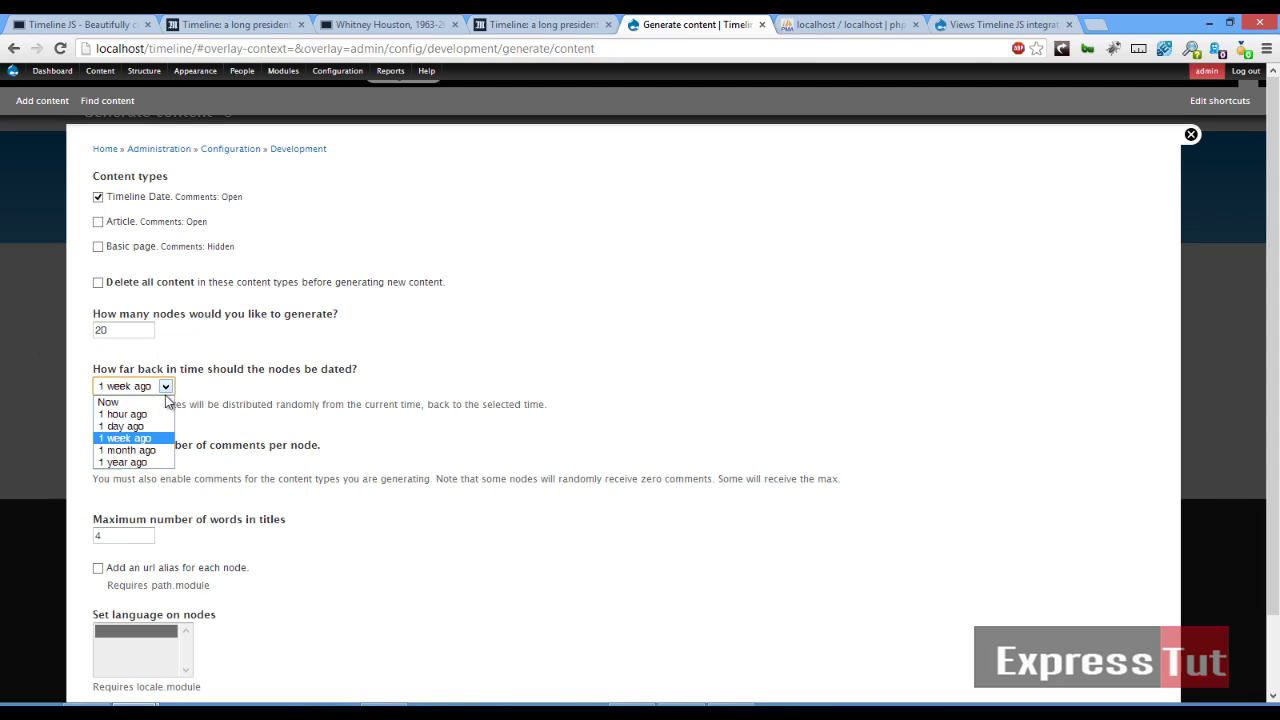
{"action": "left_click", "coordinate": [148, 465]}
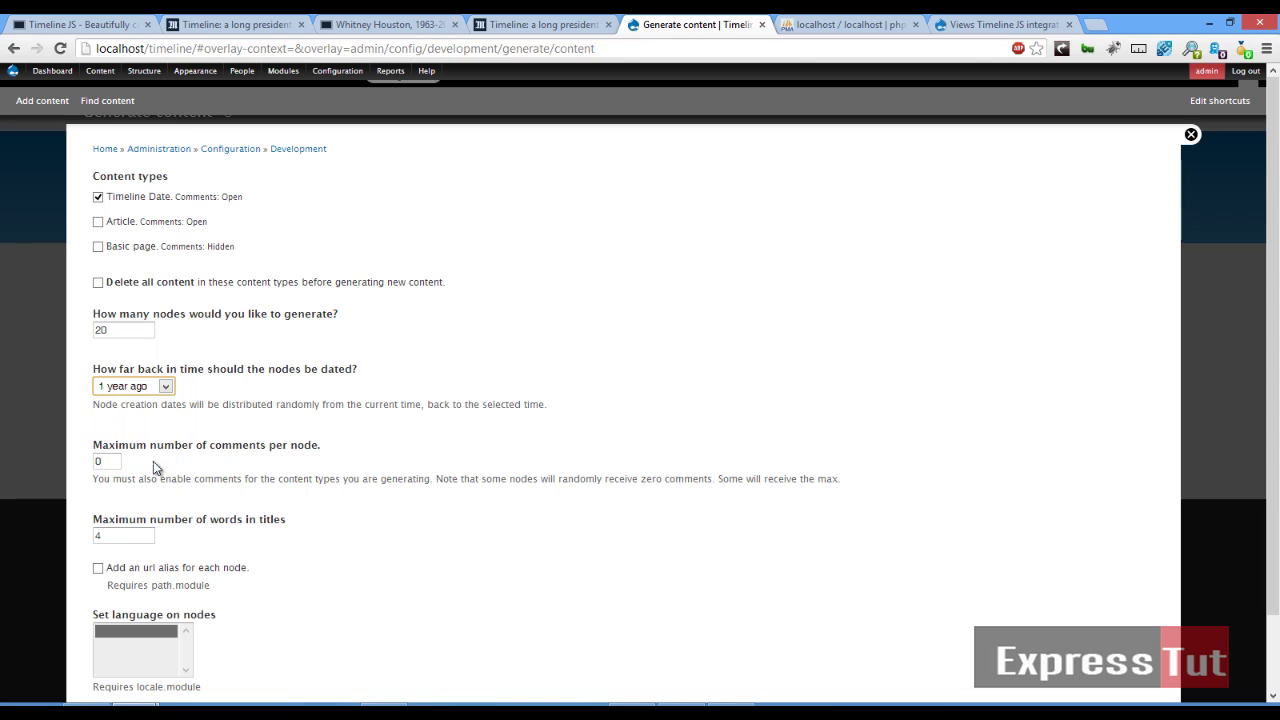
{"action": "scroll", "coordinate": [370, 358], "scroll_direction": "down", "scroll_amount": 2}
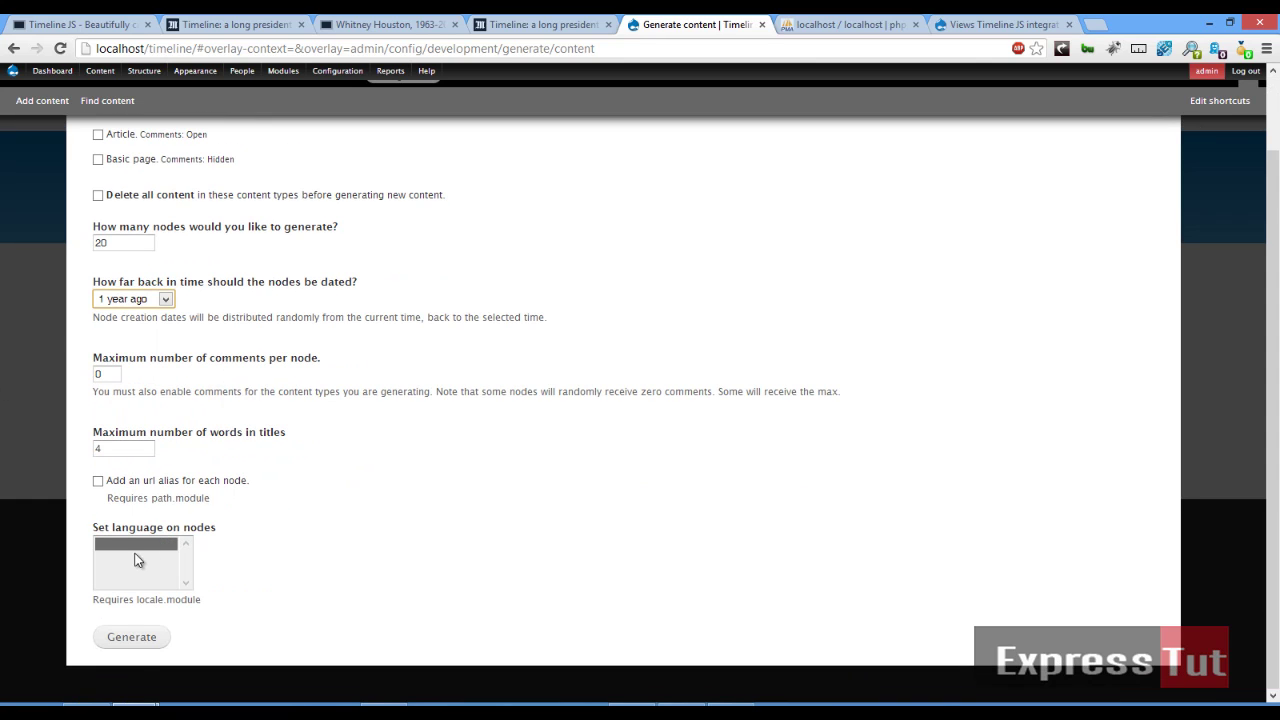
{"action": "left_click", "coordinate": [131, 637]}
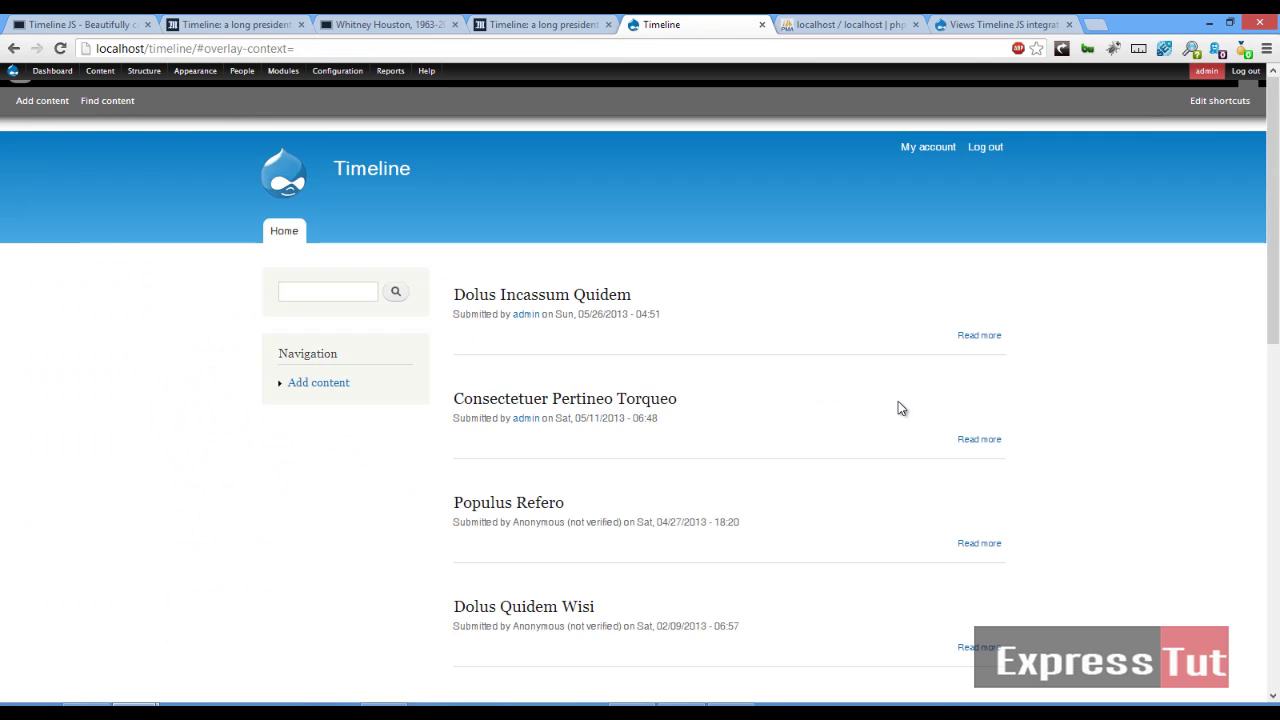
- Review the generated content on the home page, and examine the text, dates and media fields of the Dolus Incassum Quidem node
{"action": "scroll", "coordinate": [758, 318], "scroll_direction": "down", "scroll_amount": 8}
{"action": "scroll", "coordinate": [758, 318], "scroll_direction": "up", "scroll_amount": 5}
{"action": "scroll", "coordinate": [758, 320], "scroll_direction": "up", "scroll_amount": 3}
{"action": "left_click", "coordinate": [593, 296]}
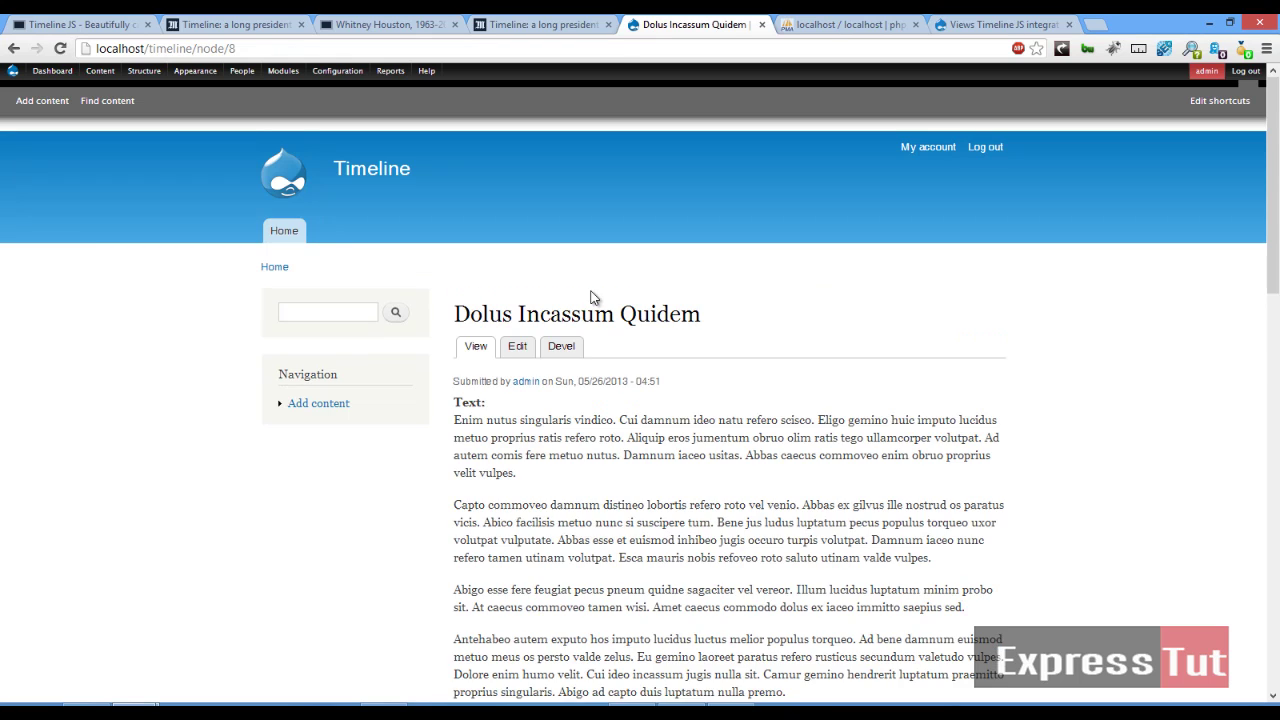
{"action": "scroll", "coordinate": [575, 300], "scroll_direction": "down", "scroll_amount": 2}
{"action": "scroll", "coordinate": [604, 557], "scroll_direction": "down", "scroll_amount": 1}
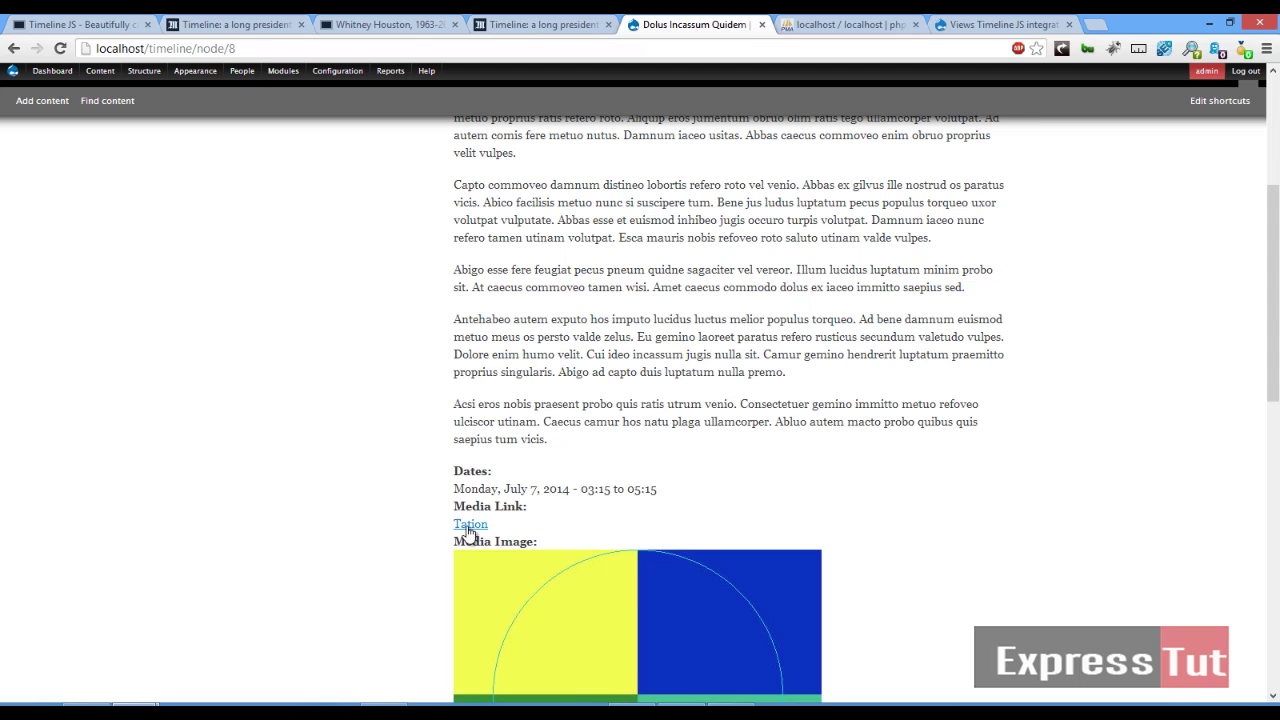
{"action": "scroll", "coordinate": [489, 523], "scroll_direction": "down", "scroll_amount": 2}
{"action": "scroll", "coordinate": [563, 400], "scroll_direction": "down", "scroll_amount": 5}
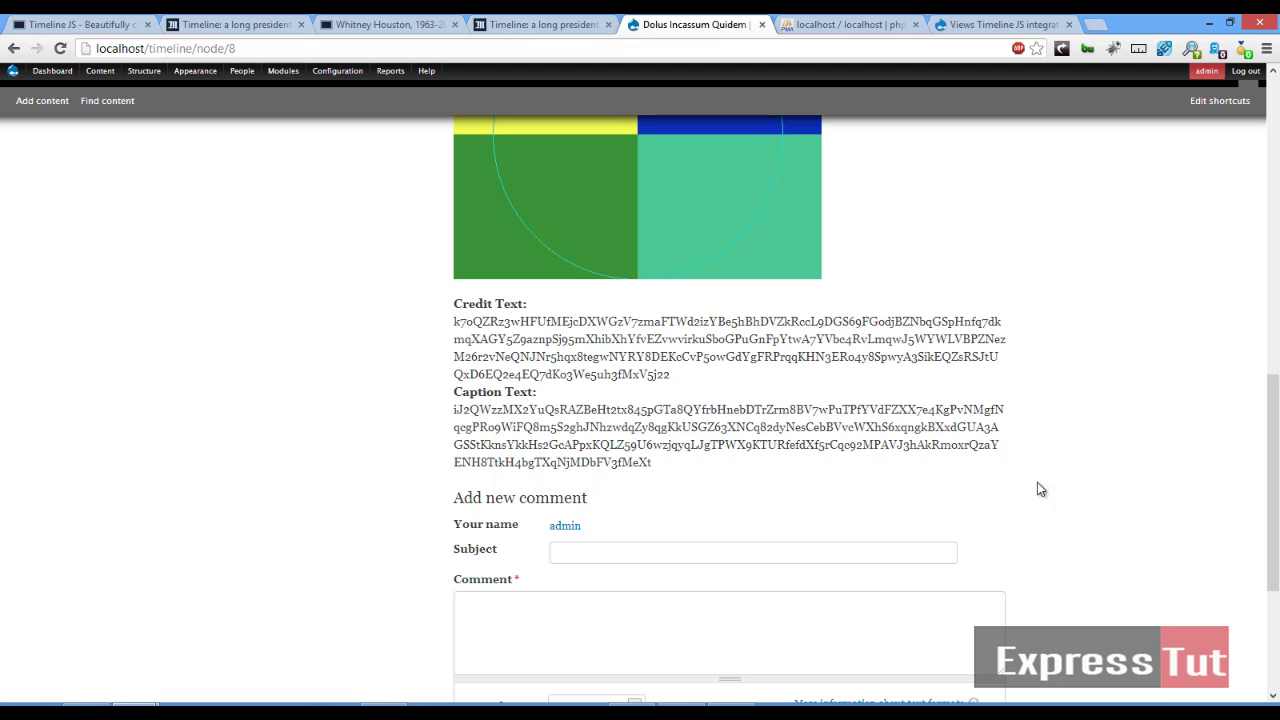
{"action": "scroll", "coordinate": [990, 516], "scroll_direction": "up", "scroll_amount": 4}
- Review the supported text, date, media and tag fields on the Views Timeline JS integration project page, and return to the generated node
{"action": "left_click", "coordinate": [999, 28]}
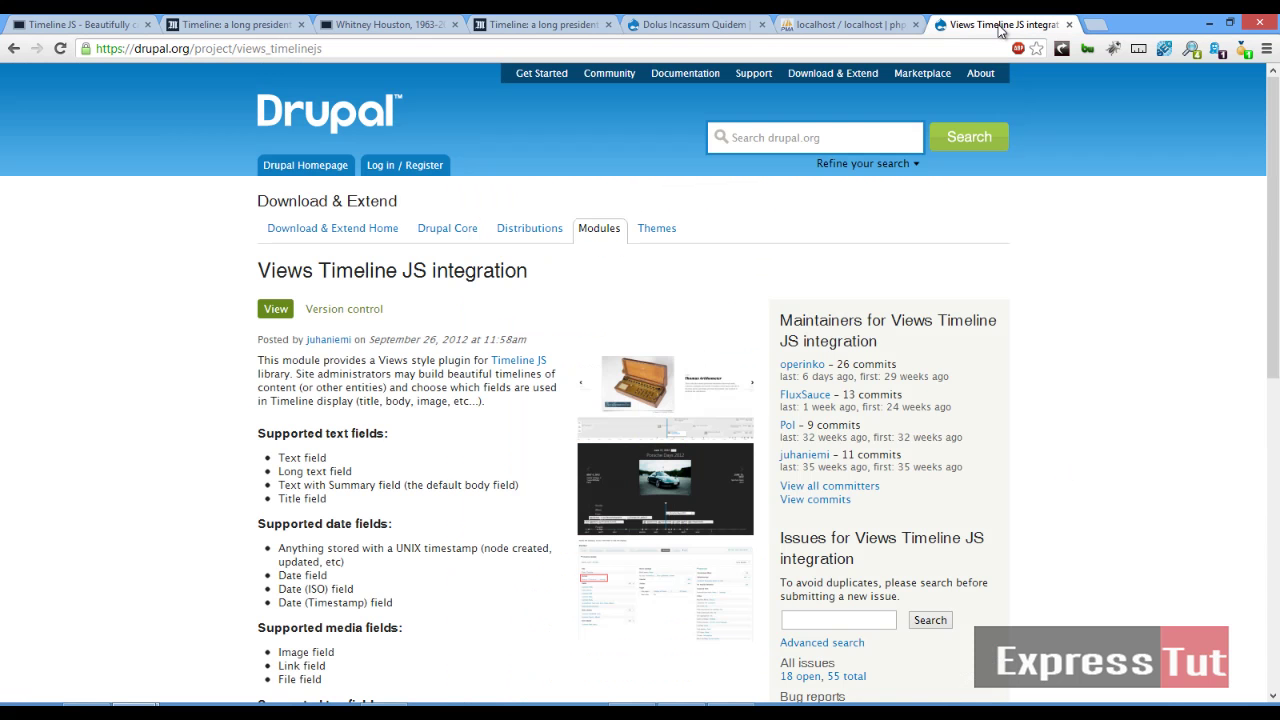
{"action": "scroll", "coordinate": [420, 422], "scroll_direction": "down", "scroll_amount": 1}
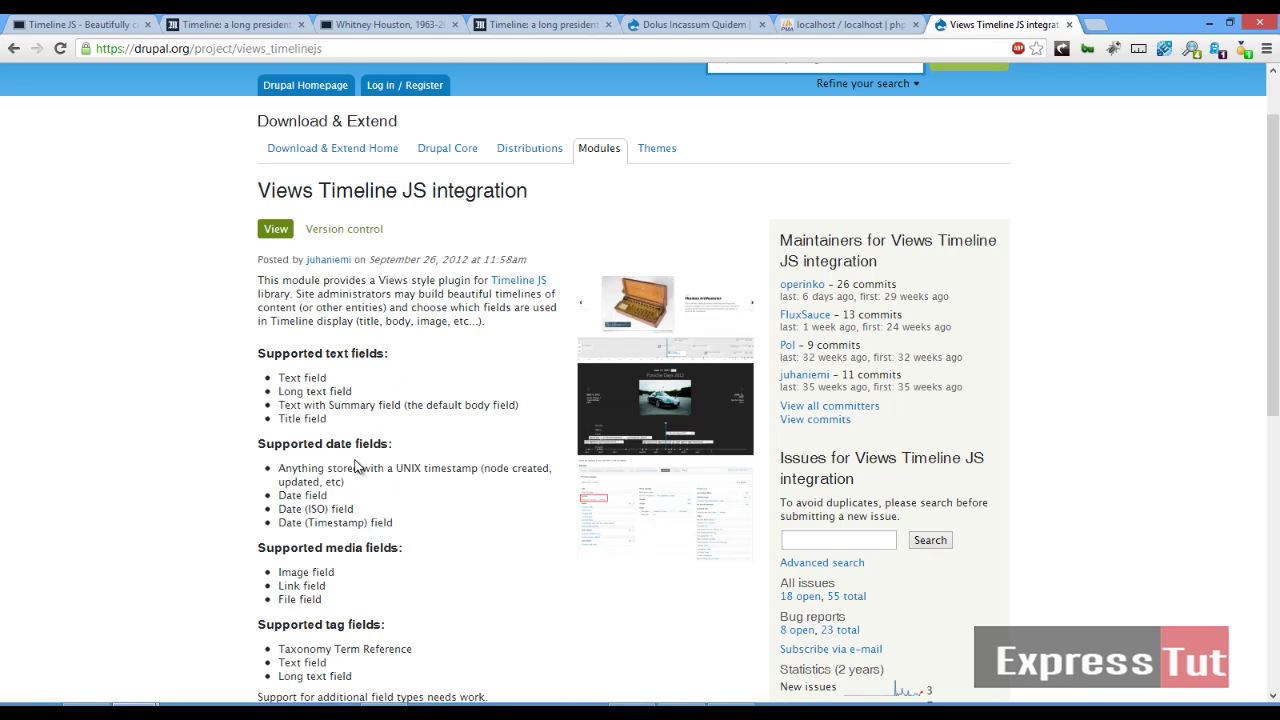
{"action": "scroll", "coordinate": [333, 531], "scroll_direction": "down", "scroll_amount": 2}
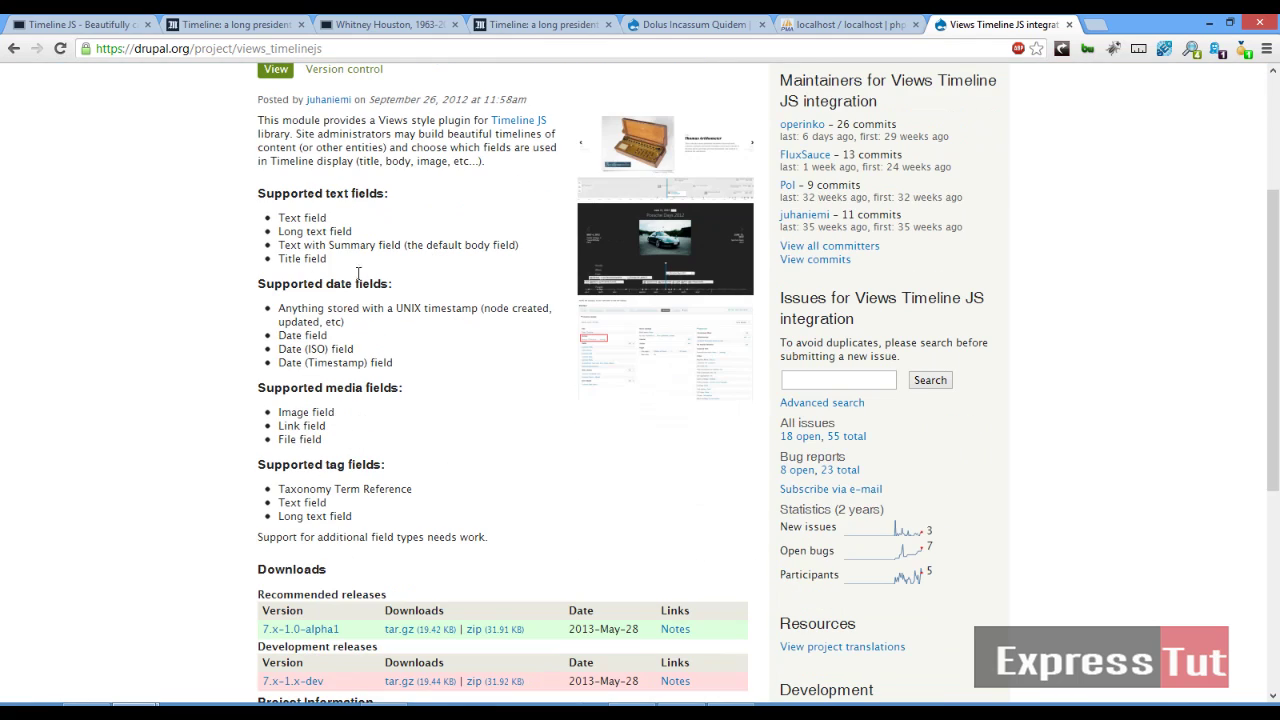
{"action": "left_click", "coordinate": [700, 24]}
{"action": "scroll", "coordinate": [1005, 457], "scroll_direction": "up", "scroll_amount": 1}
{"action": "scroll", "coordinate": [1005, 457], "scroll_direction": "up", "scroll_amount": 5}
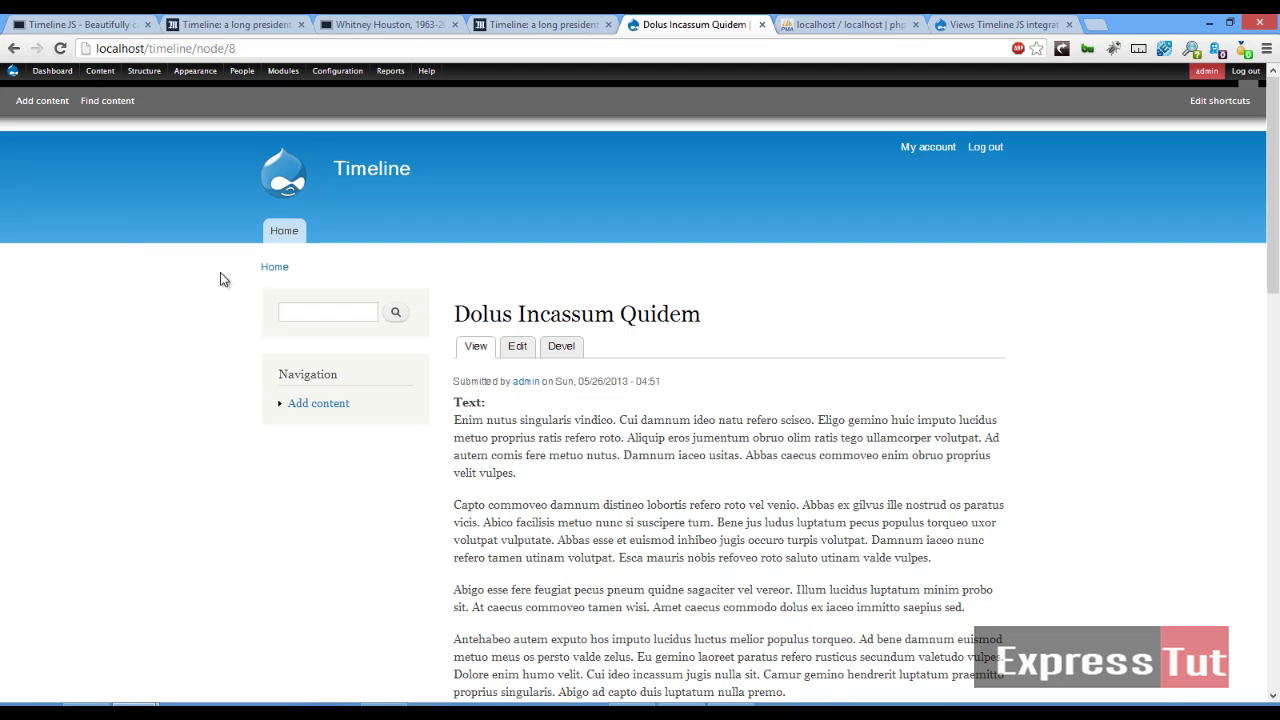
- Return to the site's home page, open the Views list, and open the Timeline view's /timeline page in a separate browser tab
{"action": "left_click", "coordinate": [273, 267]}
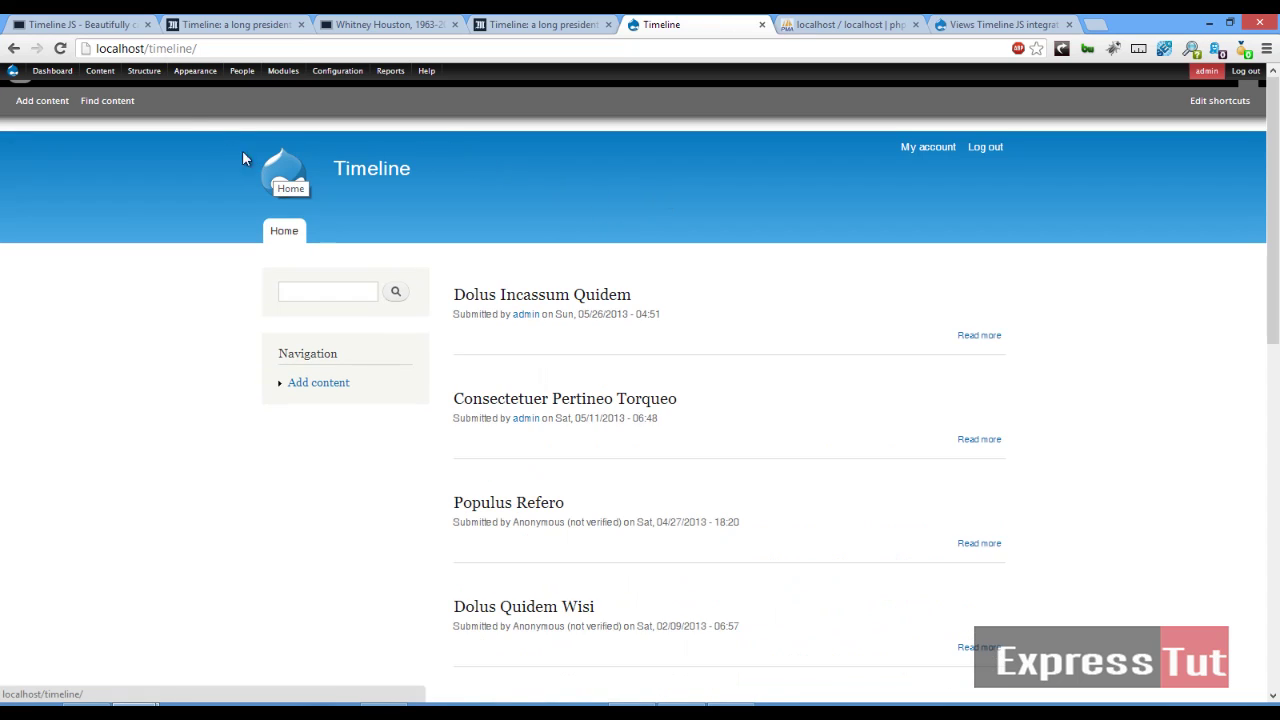
{"action": "mouse_move", "coordinate": [153, 80]}
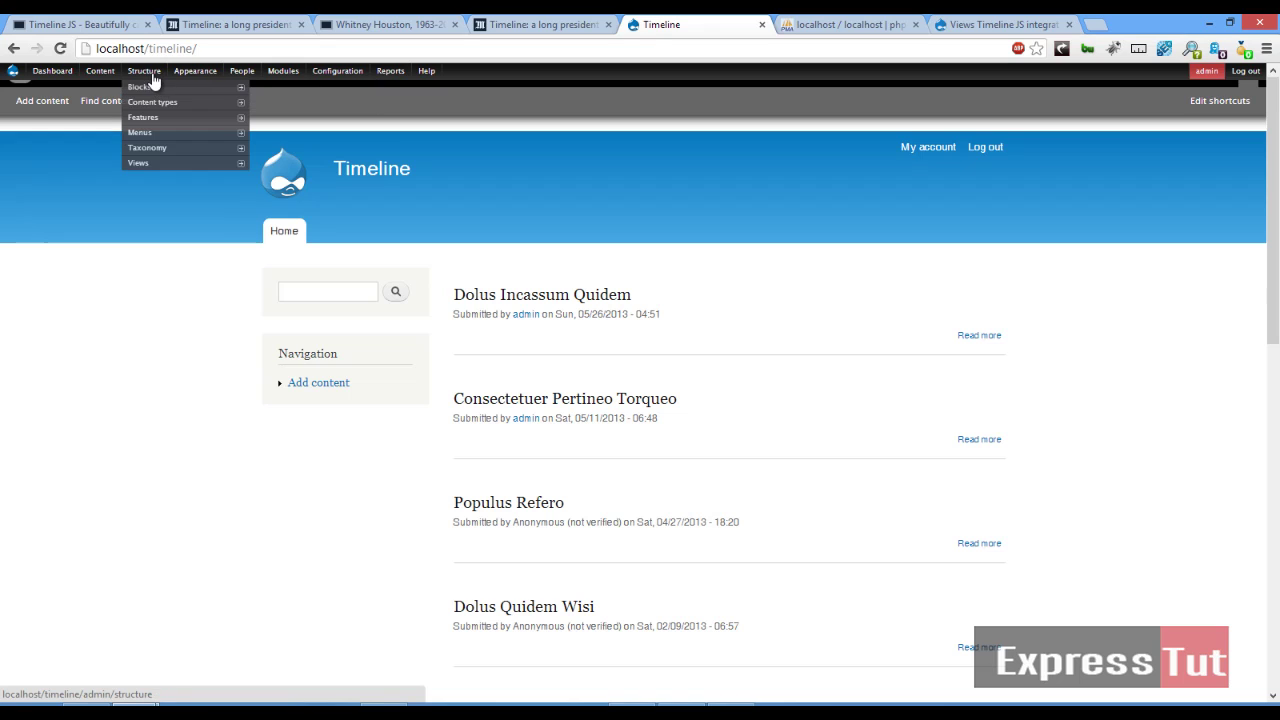
{"action": "left_click", "coordinate": [148, 163]}
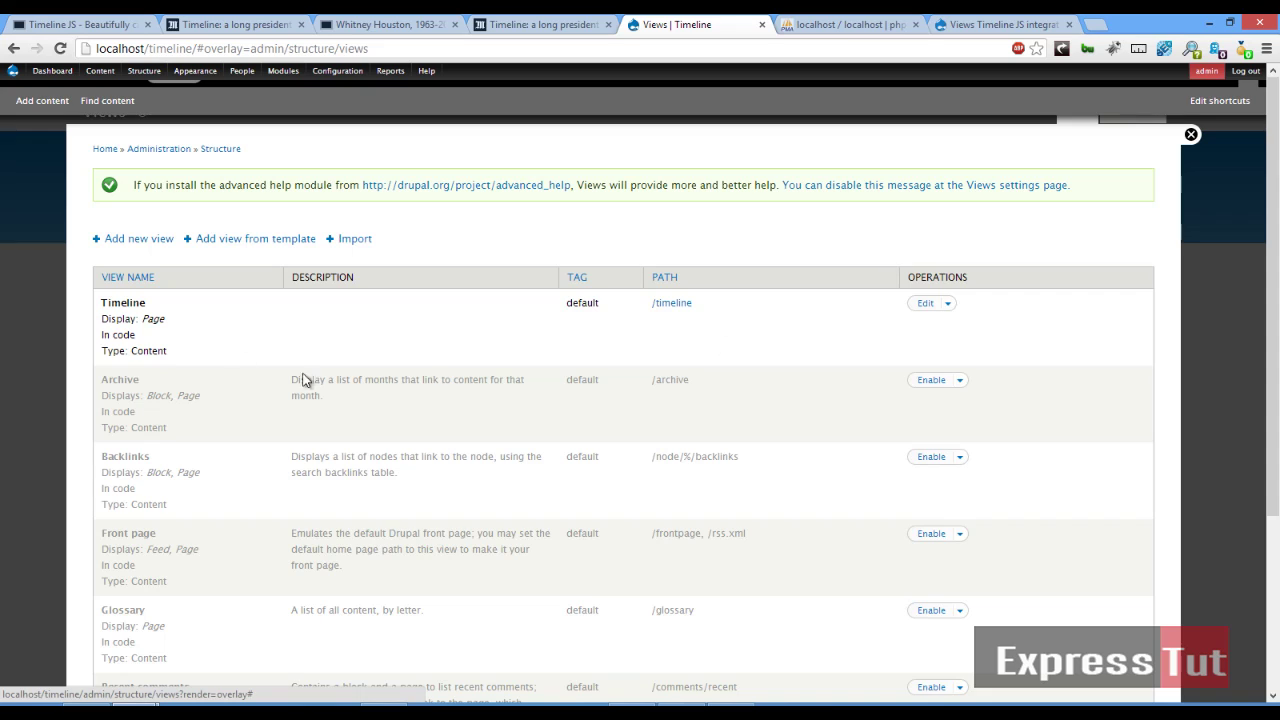
{"action": "right_click", "coordinate": [672, 311]}
{"action": "left_click", "coordinate": [715, 318]}
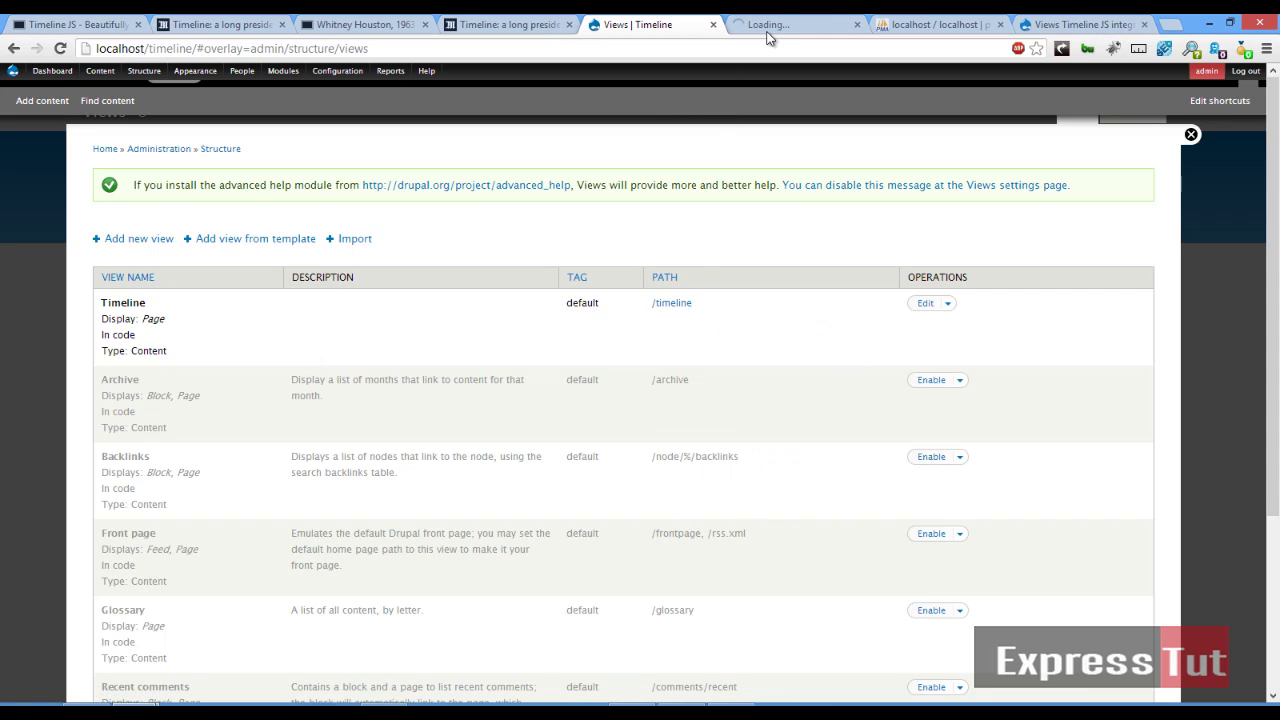
{"action": "key", "text": "ctrl+Tab"}
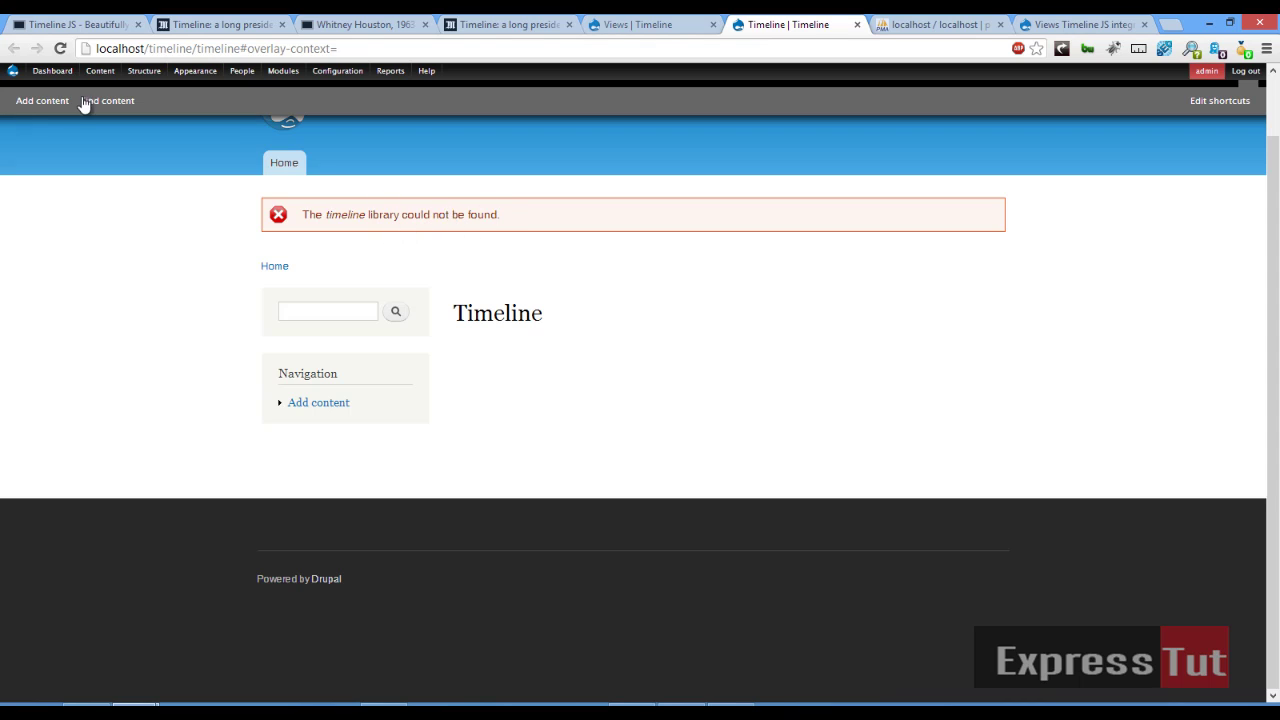
- Open the GitHub repository from the TimelineJS website and download the library as a ZIP archive
{"action": "left_click", "coordinate": [52, 24]}
{"action": "scroll", "coordinate": [878, 257], "scroll_direction": "up", "scroll_amount": 2}
{"action": "scroll", "coordinate": [882, 257], "scroll_direction": "up", "scroll_amount": 3}
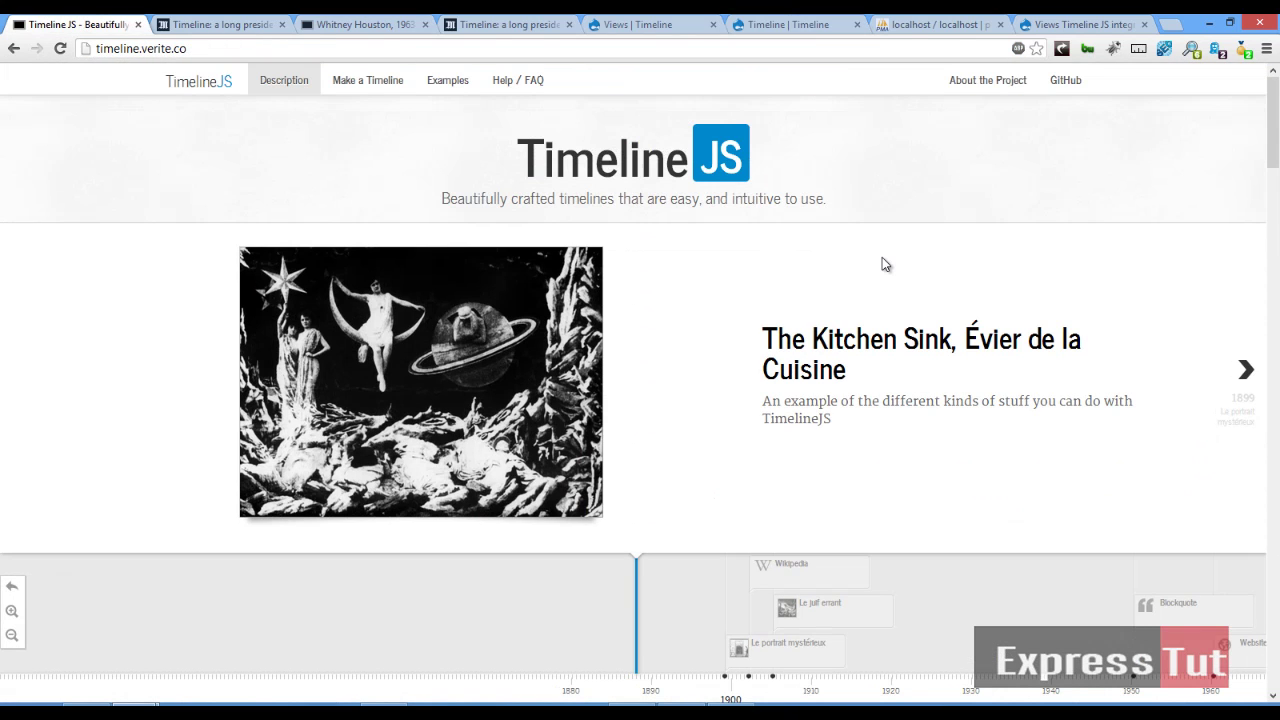
{"action": "left_click", "coordinate": [1060, 88]}
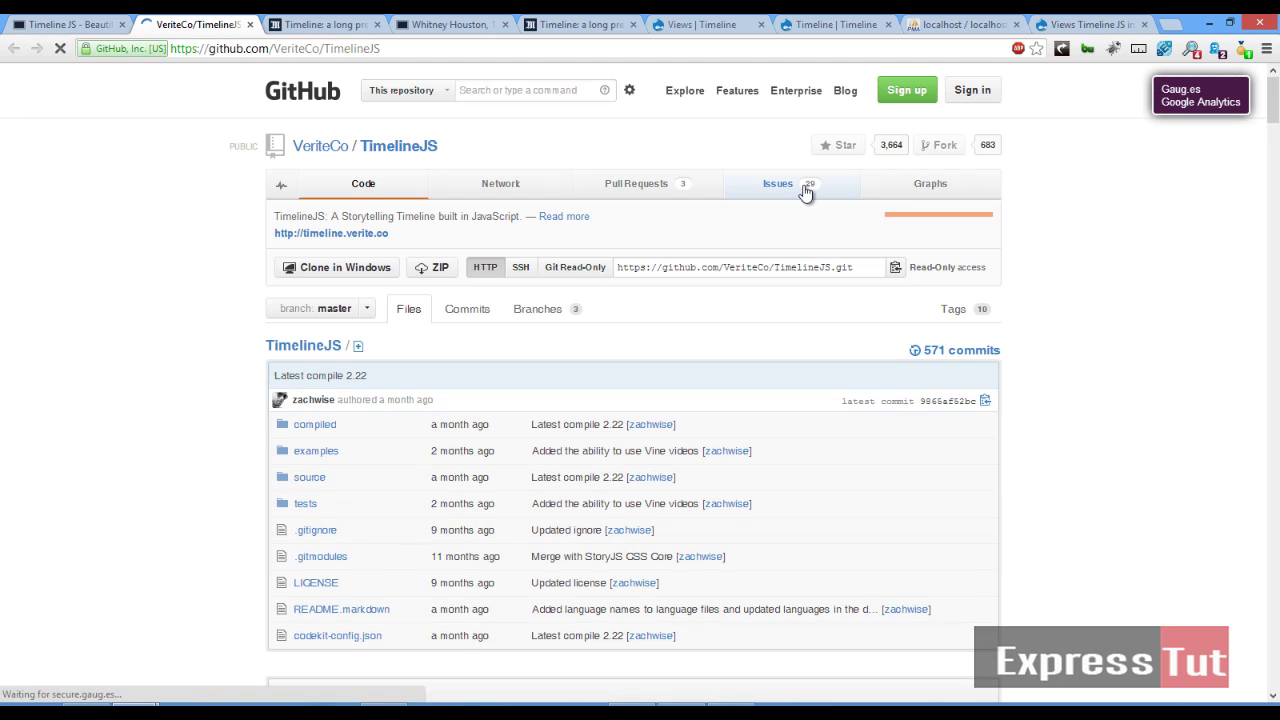
{"action": "left_click", "coordinate": [430, 271]}
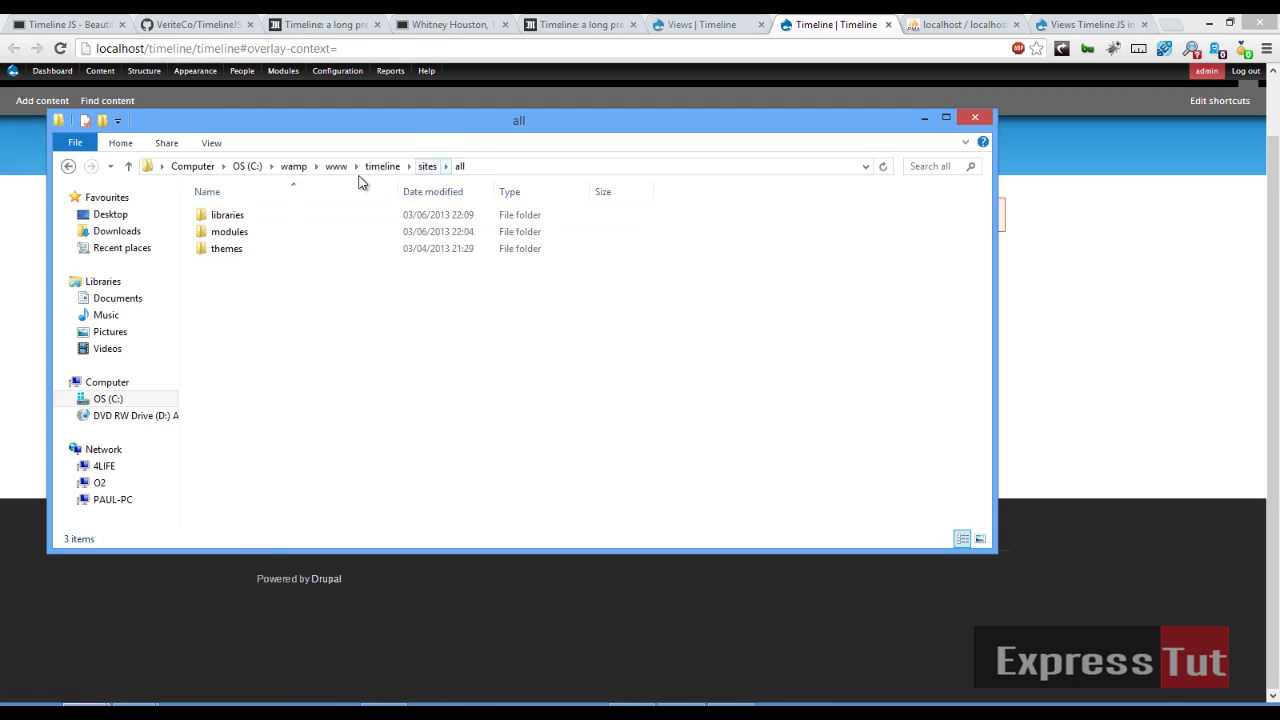
- Paste the TimelineJS-master archive into the site's sites/all/libraries folder and extract it there
{"action": "double_click", "coordinate": [229, 214]}
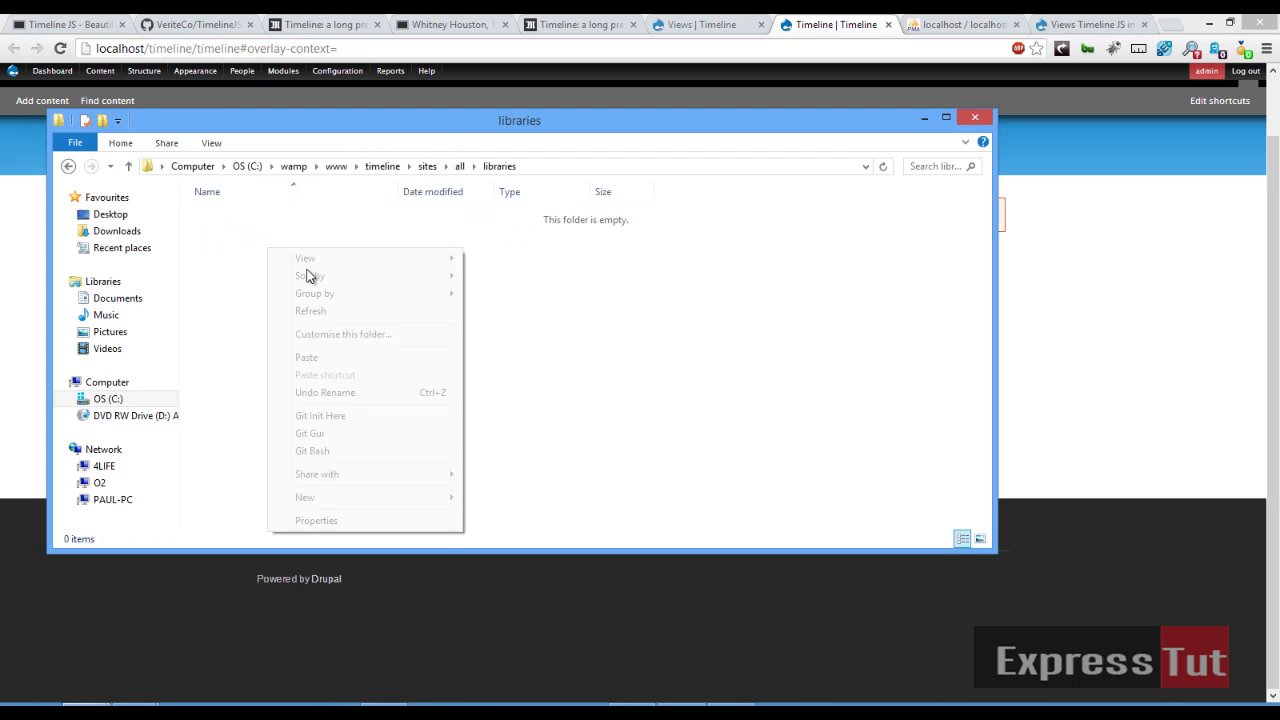
{"action": "right_click", "coordinate": [268, 248]}
{"action": "left_click", "coordinate": [310, 357]}
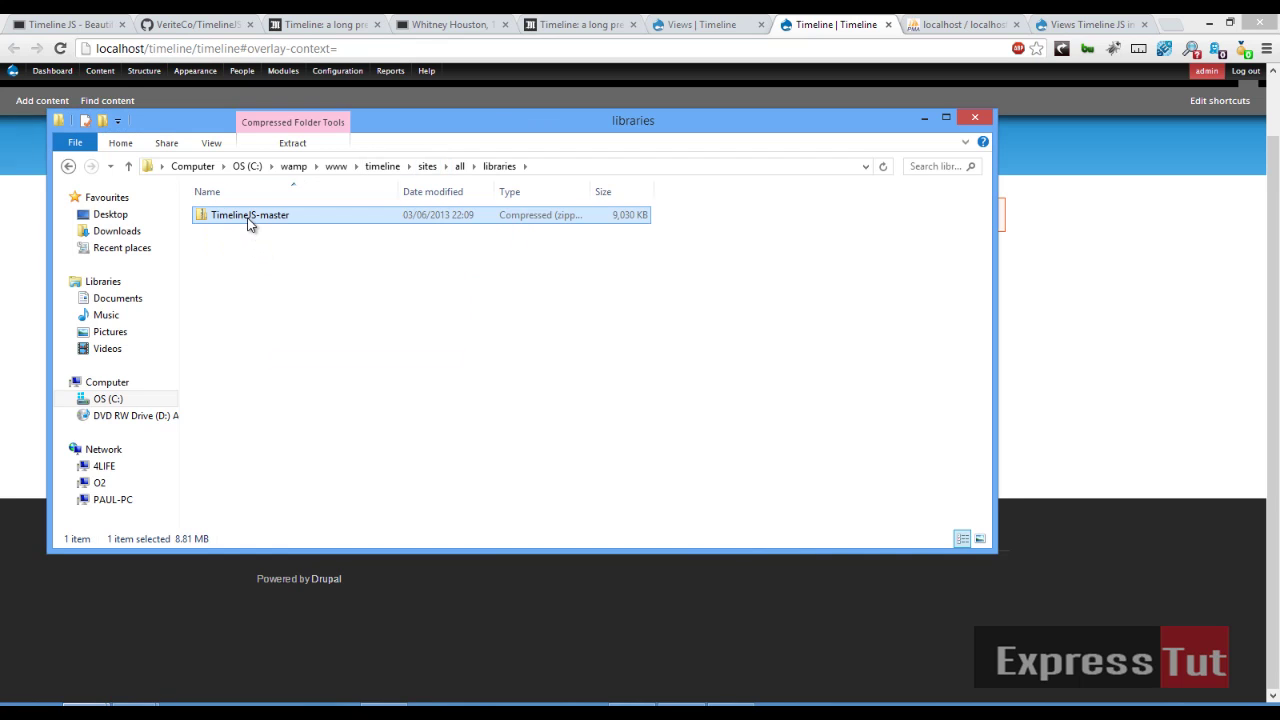
{"action": "right_click", "coordinate": [250, 224]}
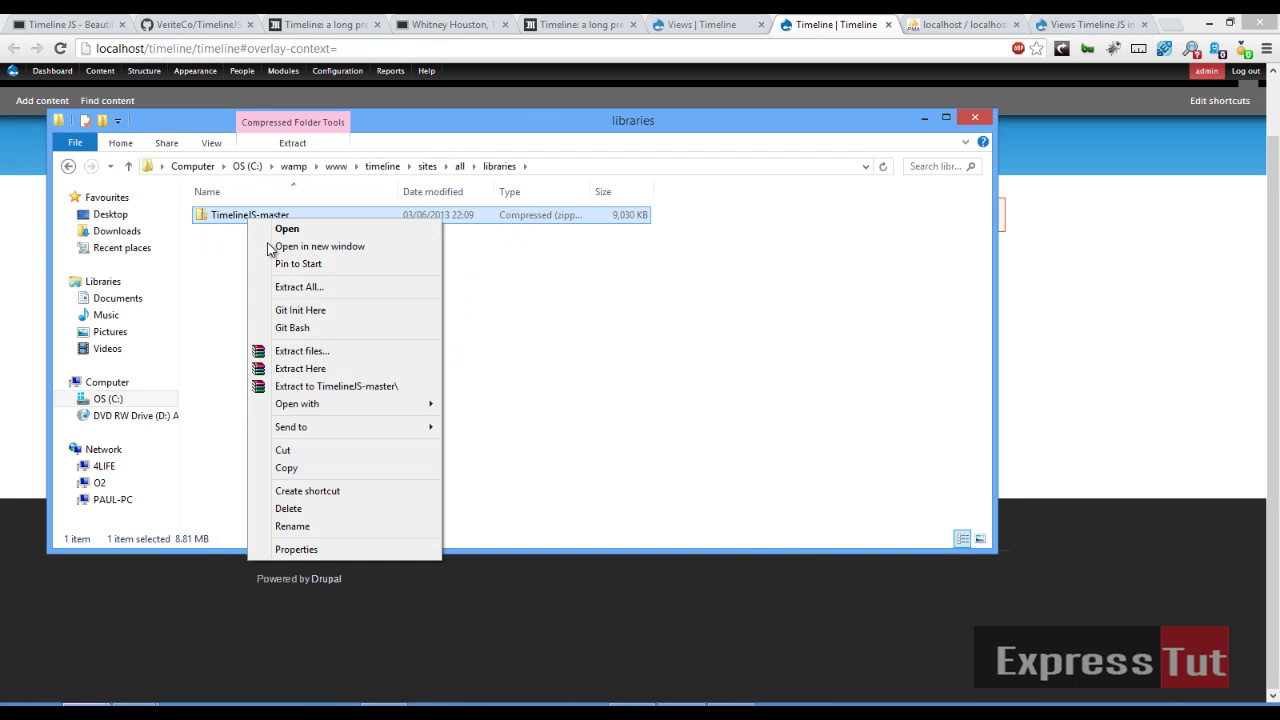
{"action": "left_click", "coordinate": [301, 368]}
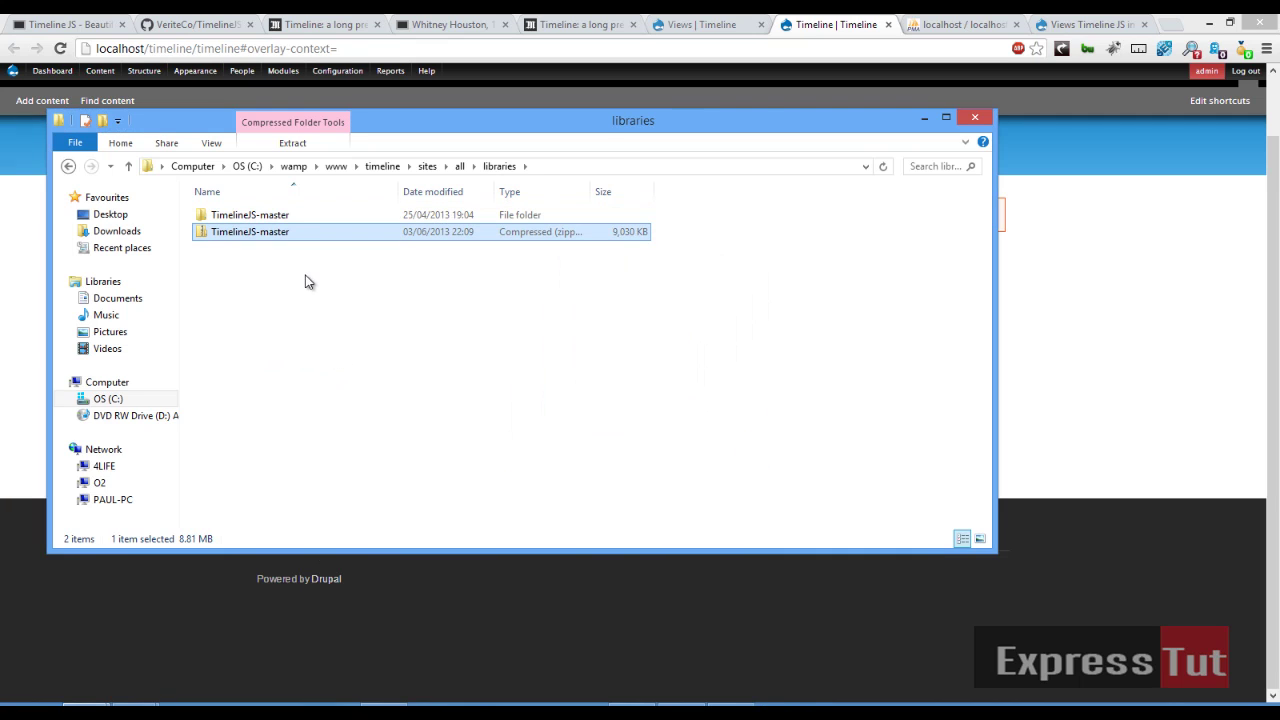
- Rename the extracted TimelineJS-master folder to timeline
{"action": "right_click", "coordinate": [253, 215]}
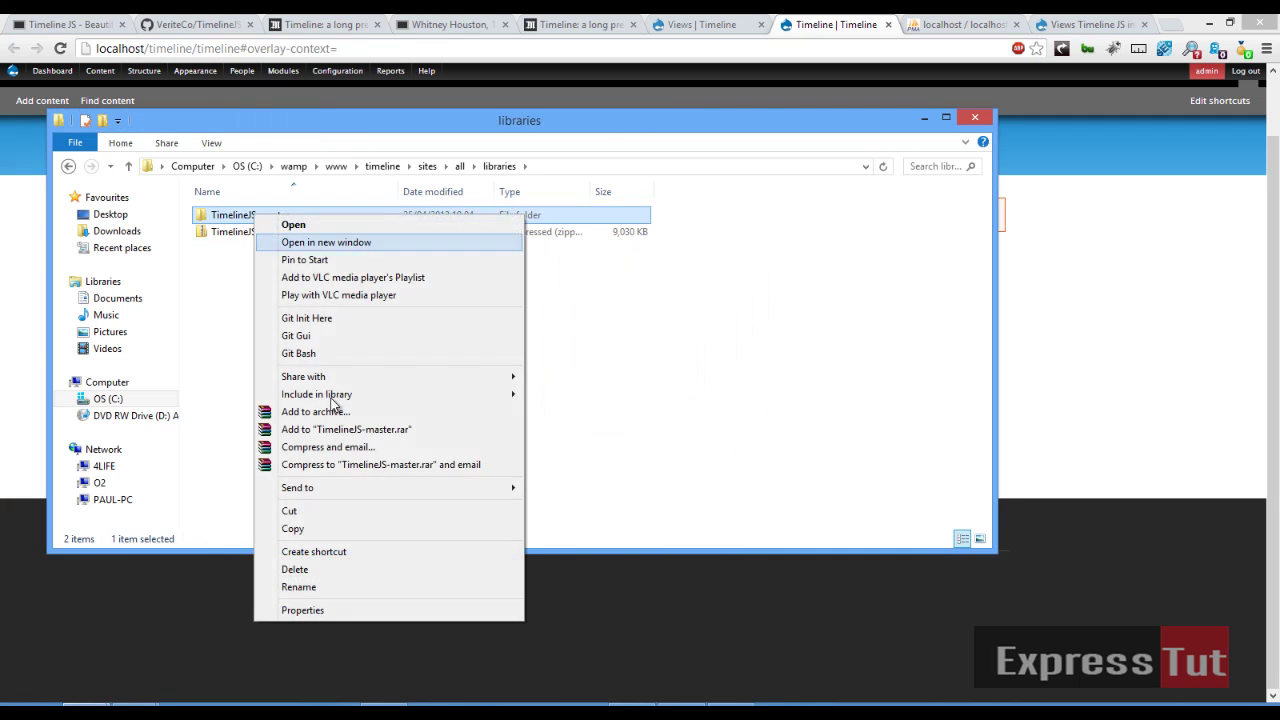
{"action": "left_click", "coordinate": [347, 586]}
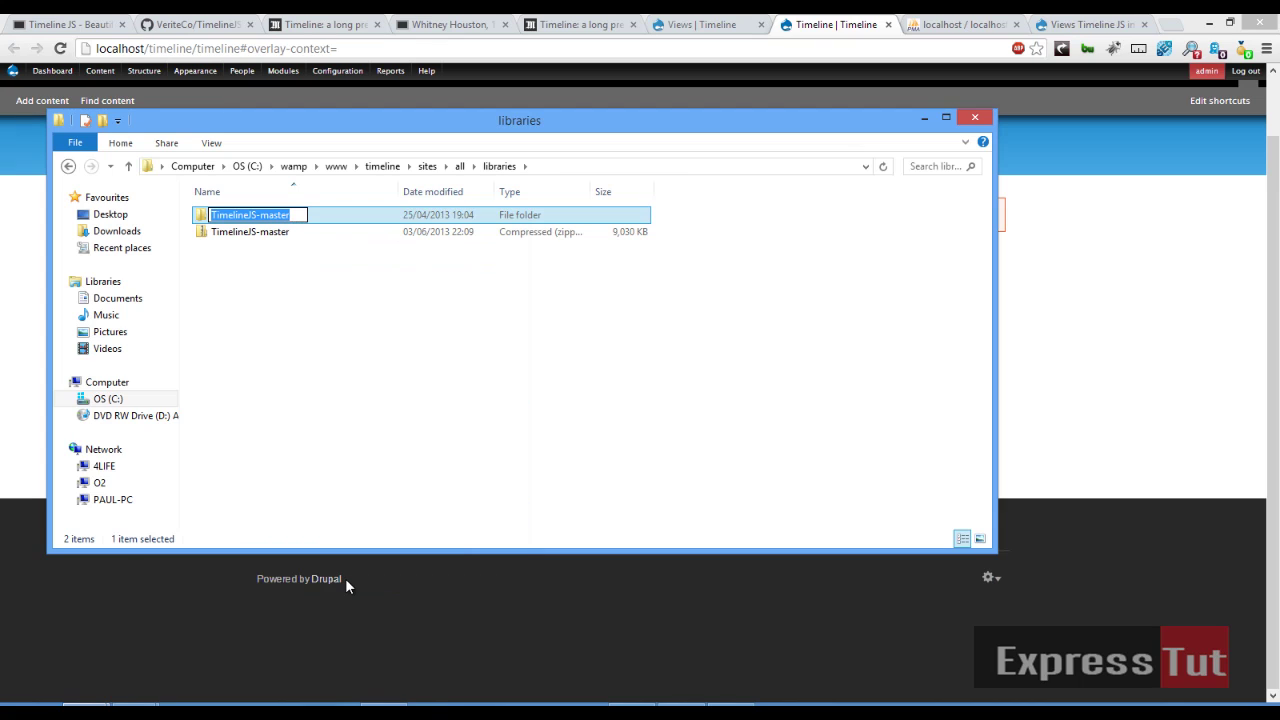
{"action": "type", "text": "timeline"}
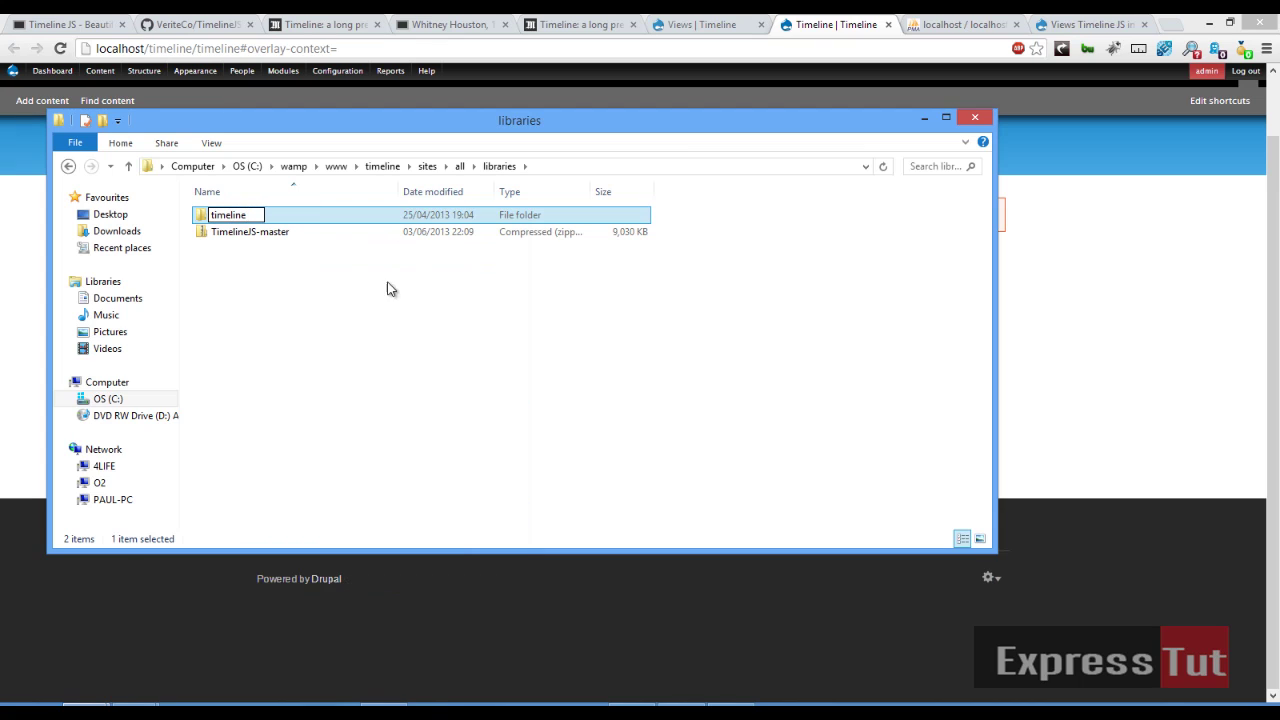
{"action": "left_click", "coordinate": [397, 343]}
- Switch back to the browser, clear all of the Drupal site's caches, and check the Timeline page
{"action": "left_click", "coordinate": [1087, 327]}
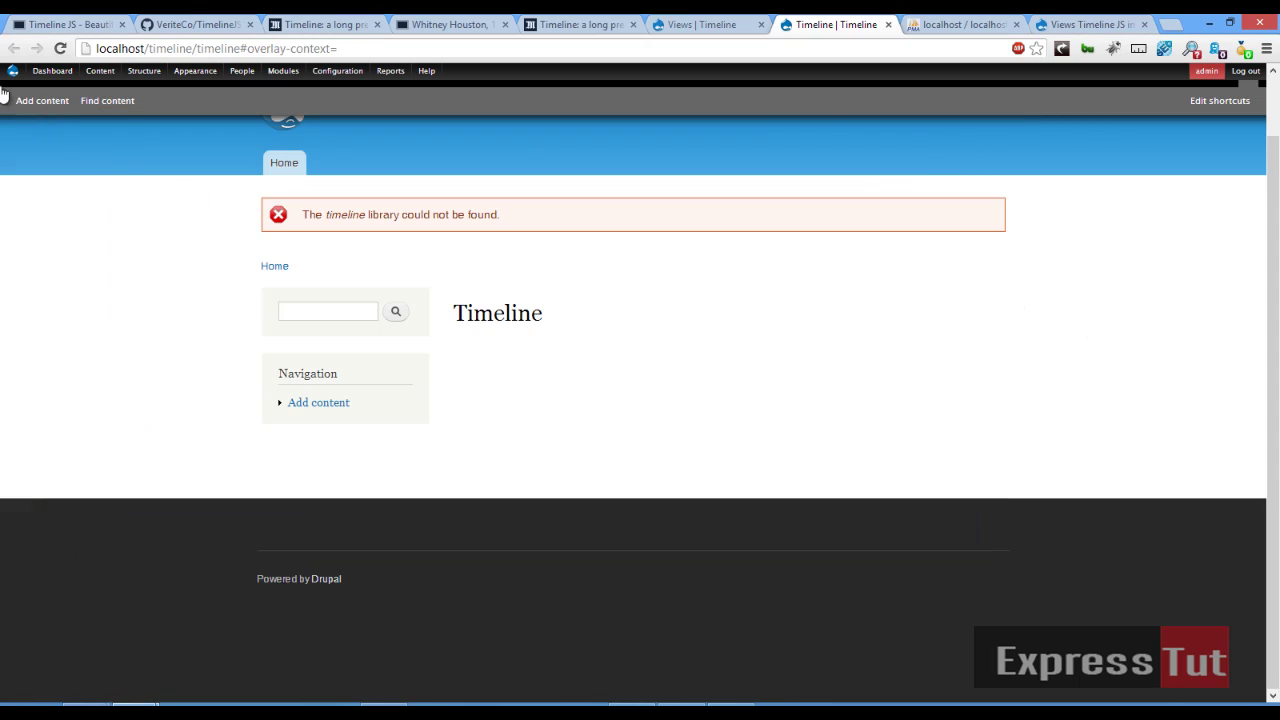
{"action": "mouse_move", "coordinate": [9, 74]}
{"action": "left_click", "coordinate": [30, 103]}
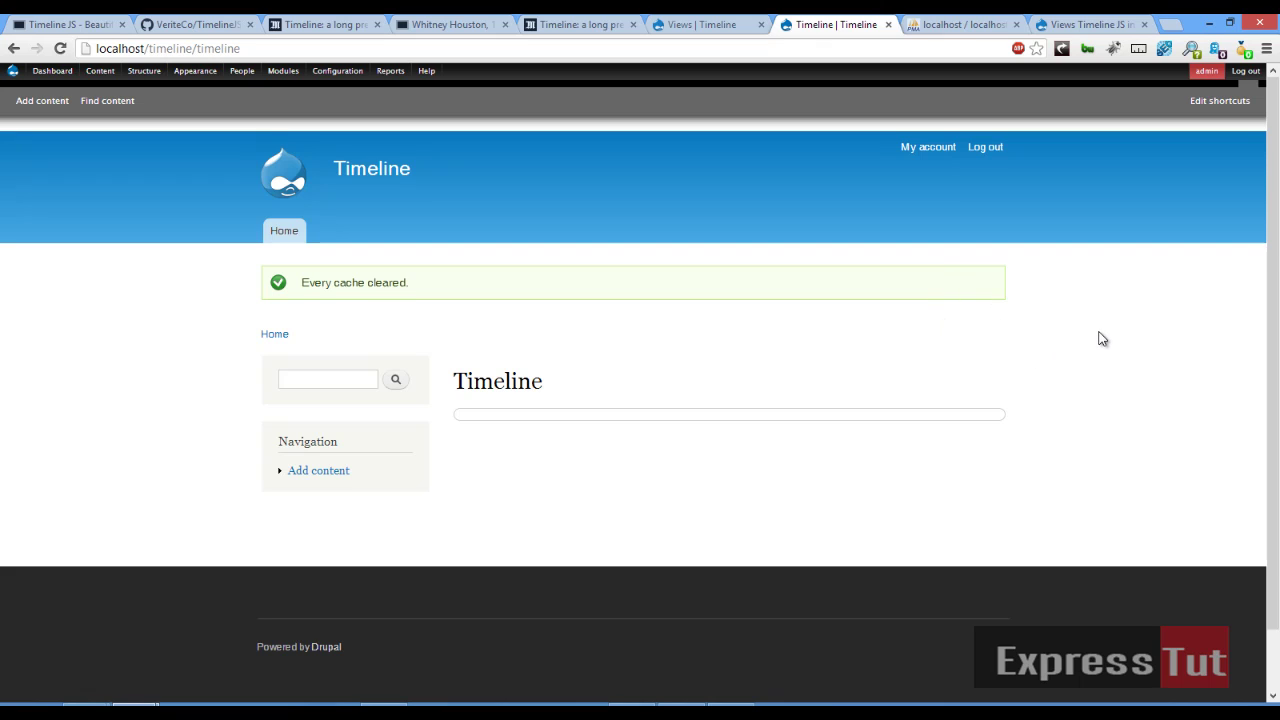
{"action": "scroll", "coordinate": [1100, 338], "scroll_direction": "down", "scroll_amount": 1}
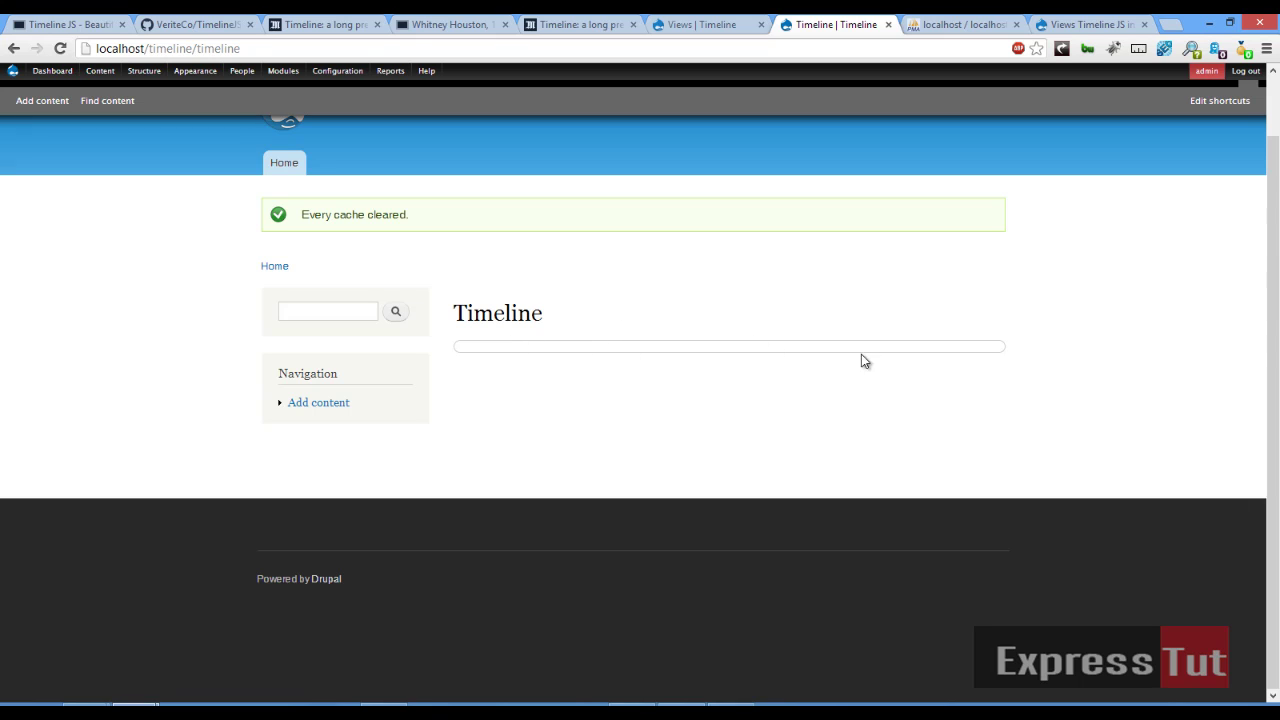
- Open the Timeline view for editing and compare its configuration with the rendered Timeline page
{"action": "left_click", "coordinate": [712, 25]}
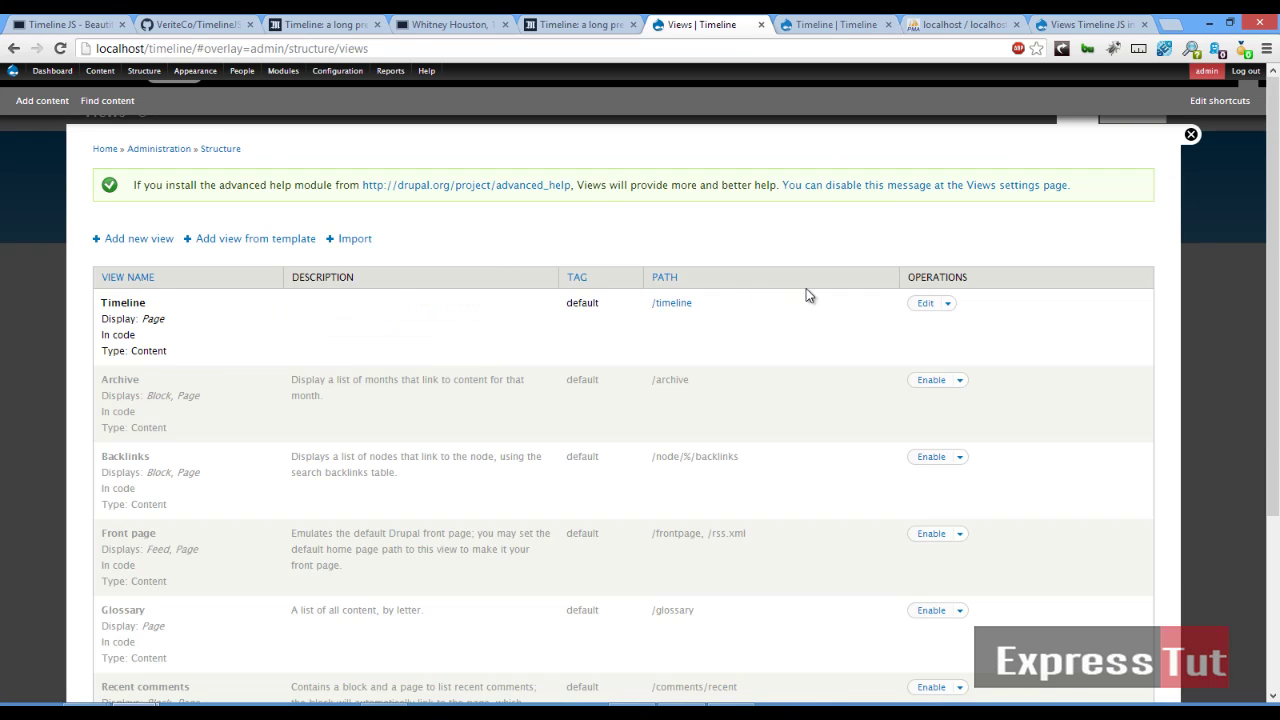
{"action": "left_click", "coordinate": [922, 306]}
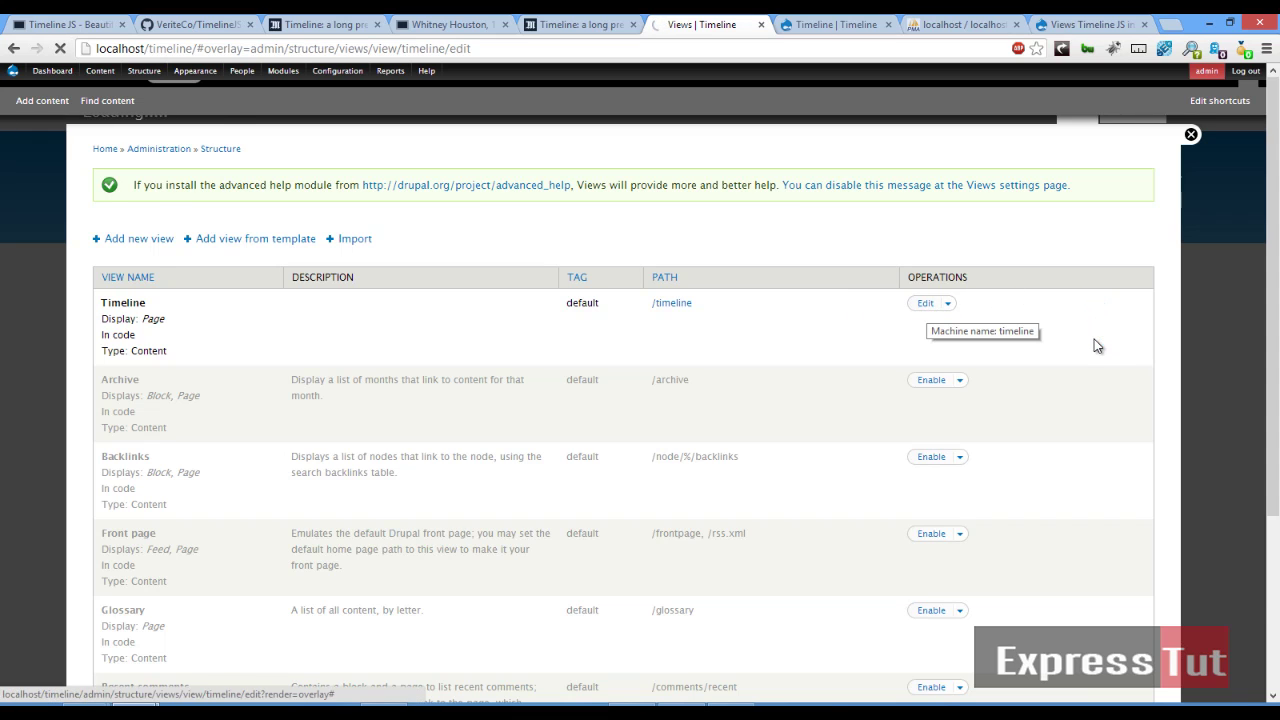
{"action": "scroll", "coordinate": [120, 400], "scroll_direction": "down", "scroll_amount": 1}
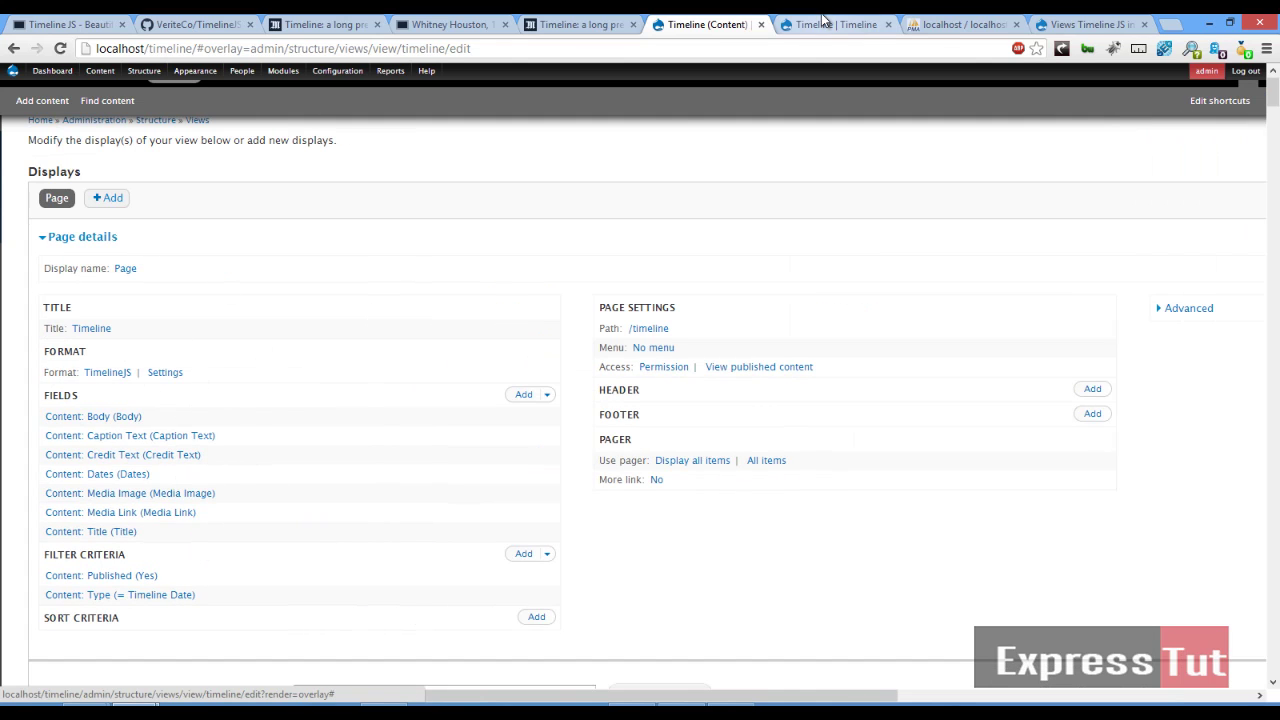
{"action": "left_click", "coordinate": [822, 22]}
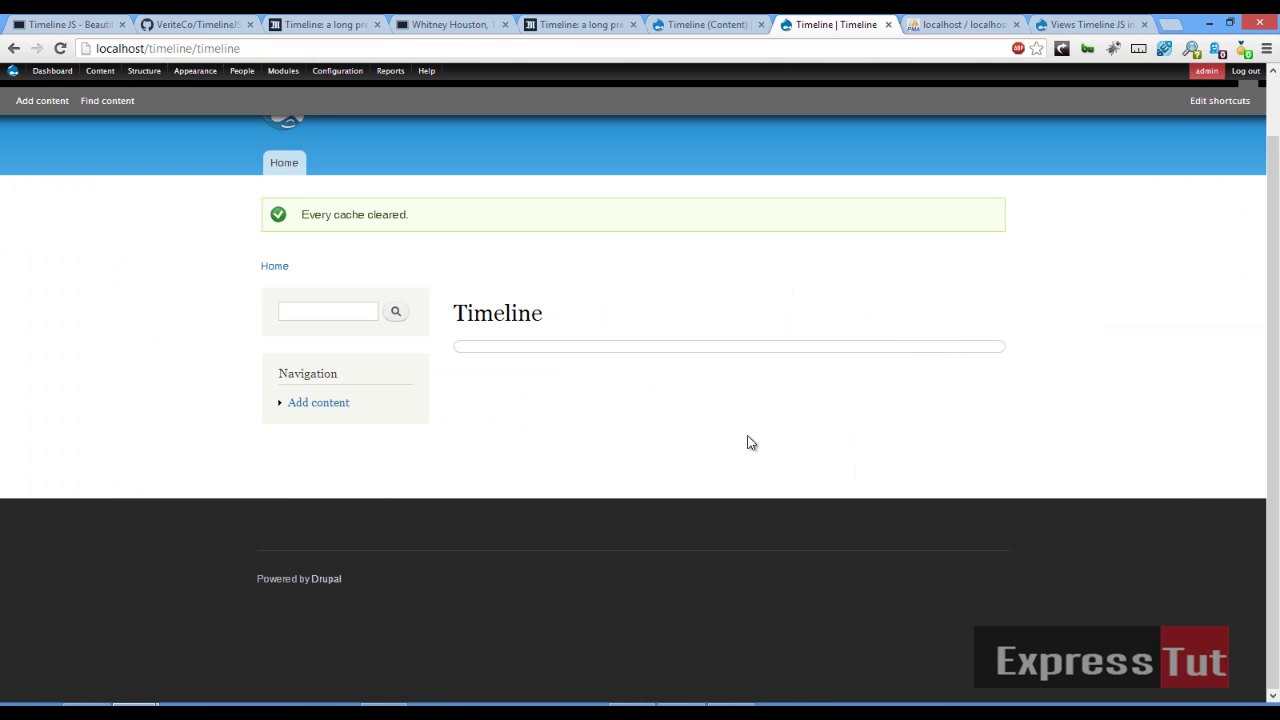
{"action": "left_click", "coordinate": [712, 24]}
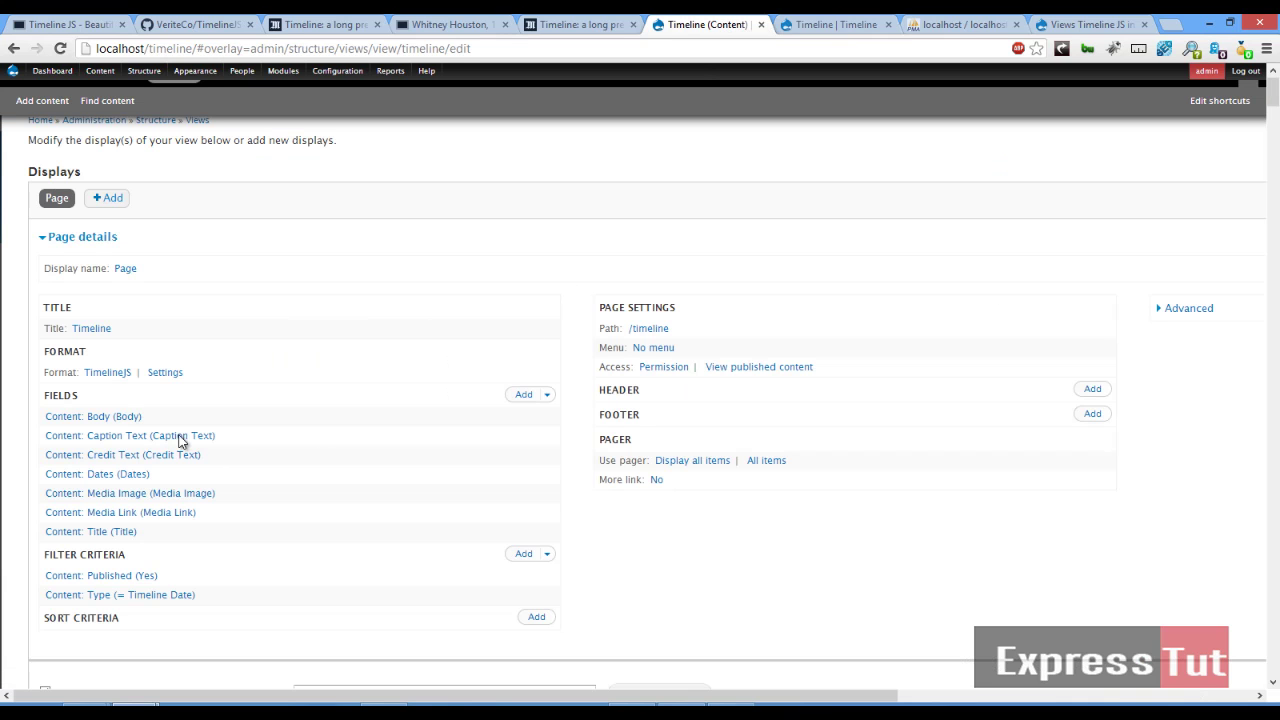
- In the TimelineJS format settings, set the timeline's width to 800 px and its height to 600 px
{"action": "left_click", "coordinate": [166, 372]}
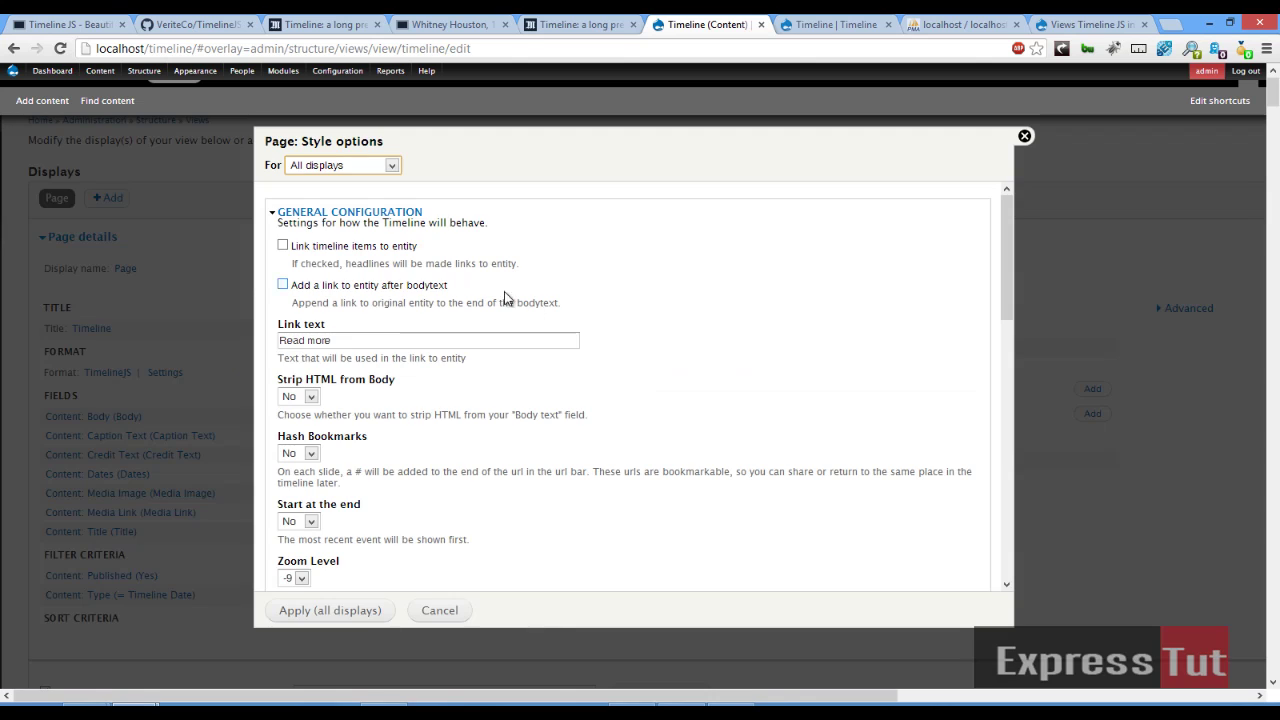
{"action": "scroll", "coordinate": [550, 393], "scroll_direction": "down", "scroll_amount": 12}
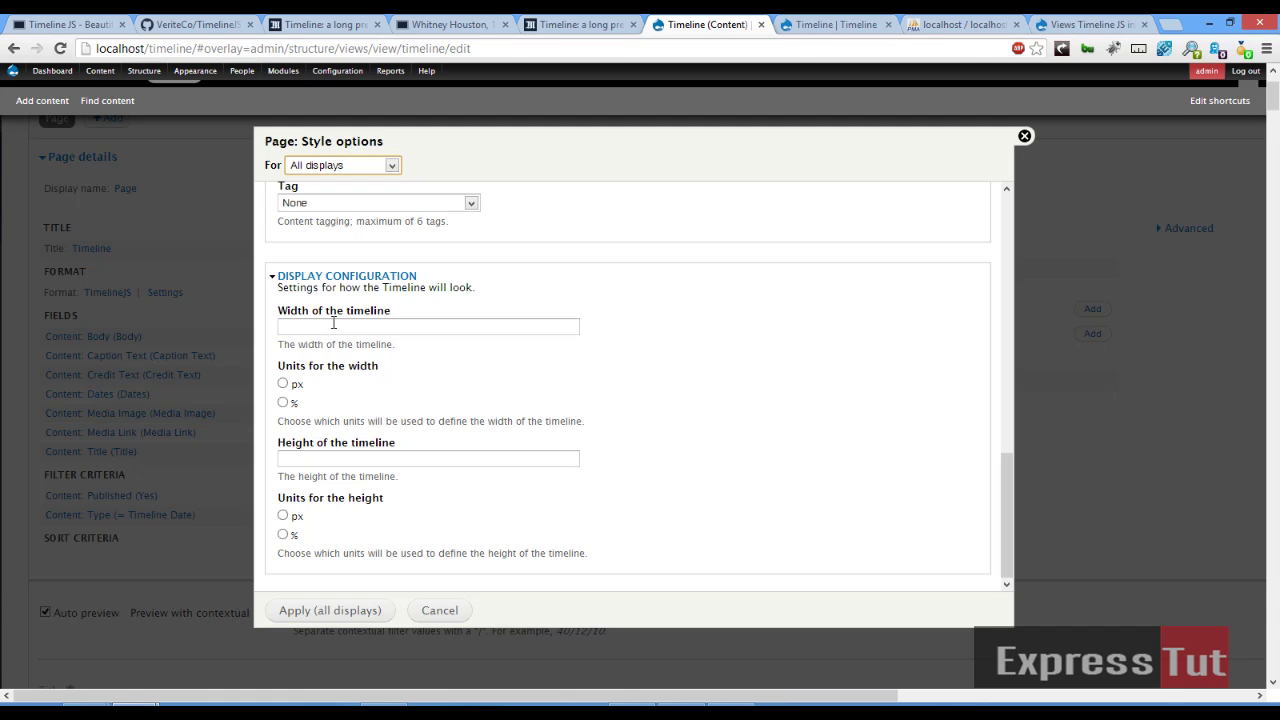
{"action": "left_click", "coordinate": [283, 385]}
{"action": "left_click", "coordinate": [315, 320]}
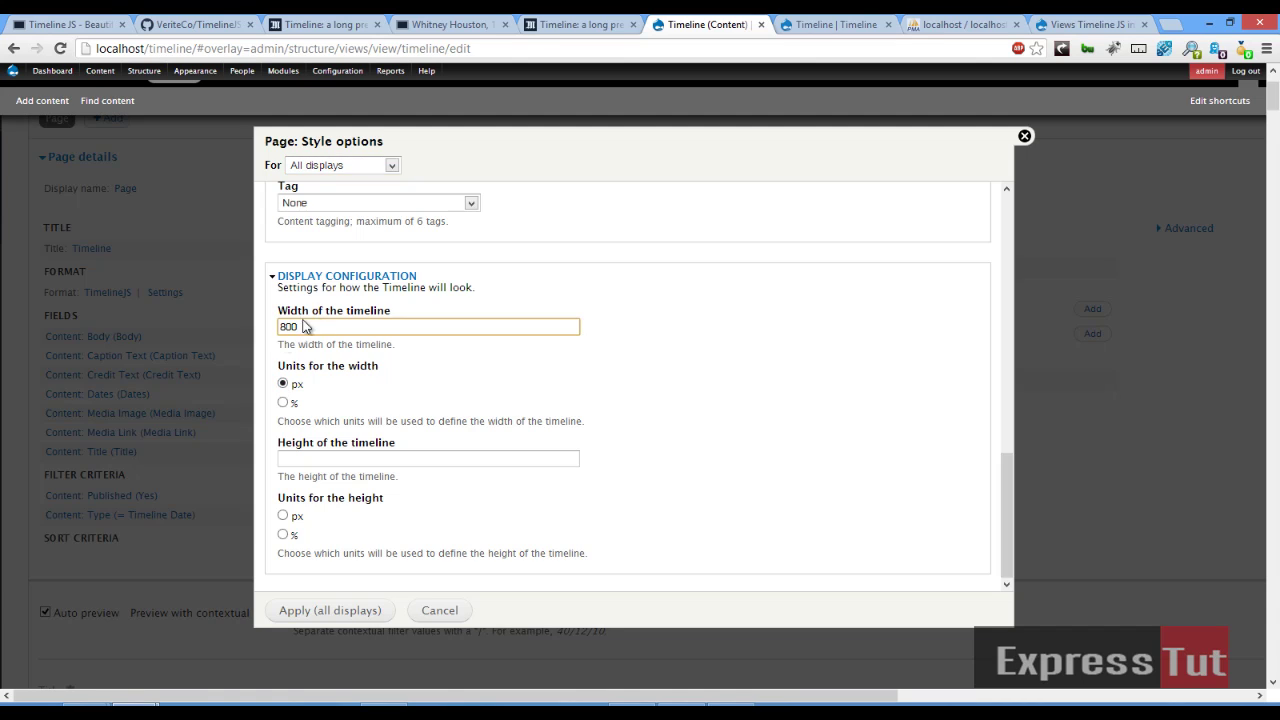
{"action": "left_click", "coordinate": [366, 457]}
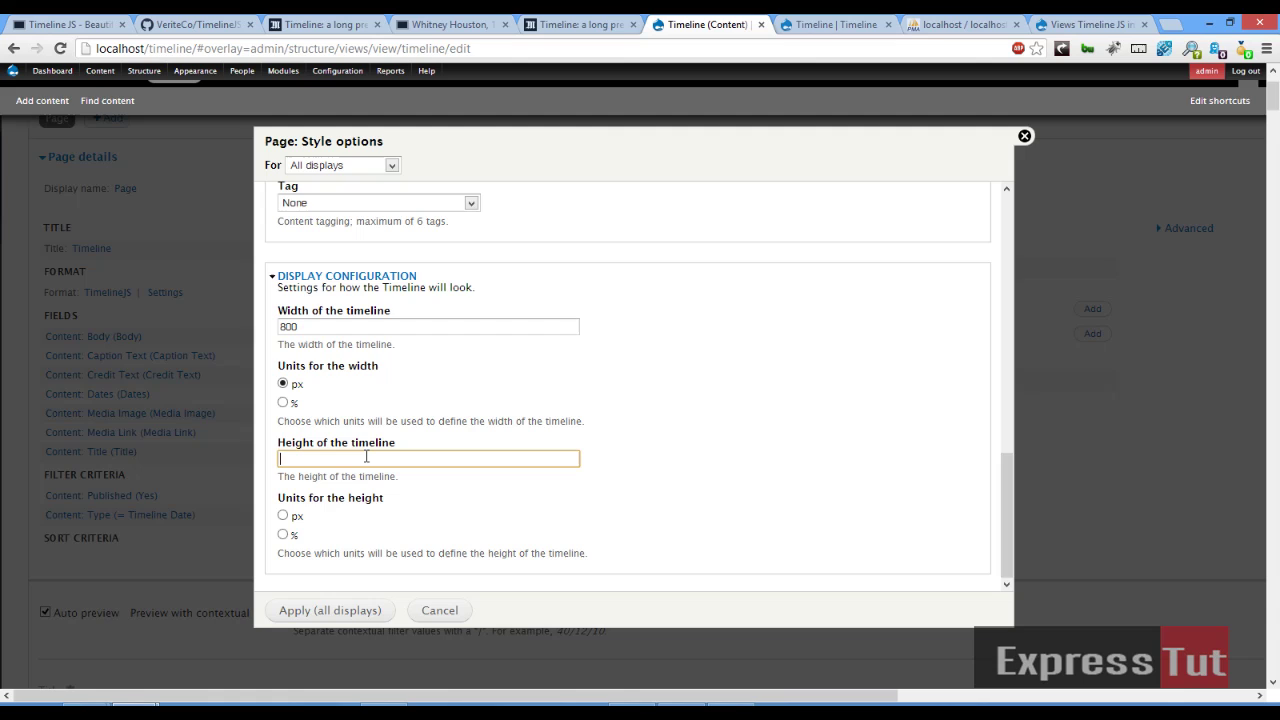
{"action": "left_click", "coordinate": [283, 515]}
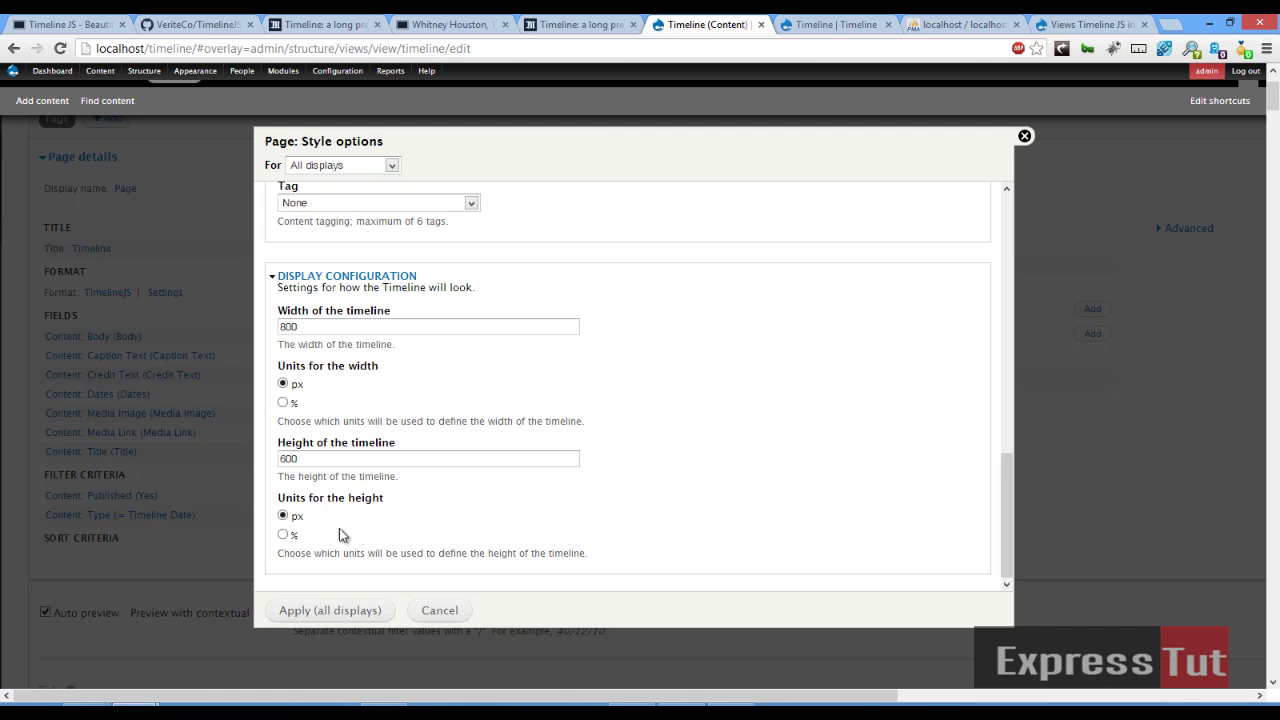
- Review the general options and field mappings, apply the style options to all displays, and save the Timeline view
{"action": "scroll", "coordinate": [557, 534], "scroll_direction": "up", "scroll_amount": 10}
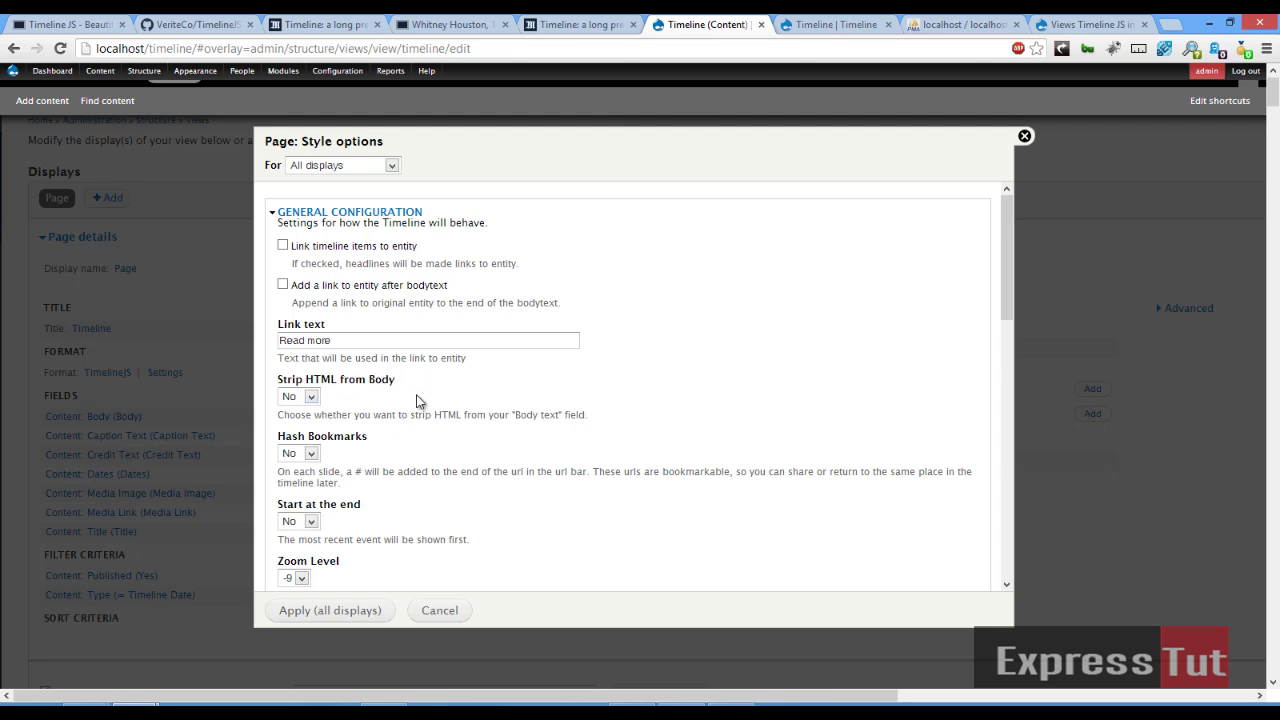
{"action": "scroll", "coordinate": [422, 403], "scroll_direction": "down", "scroll_amount": 5}
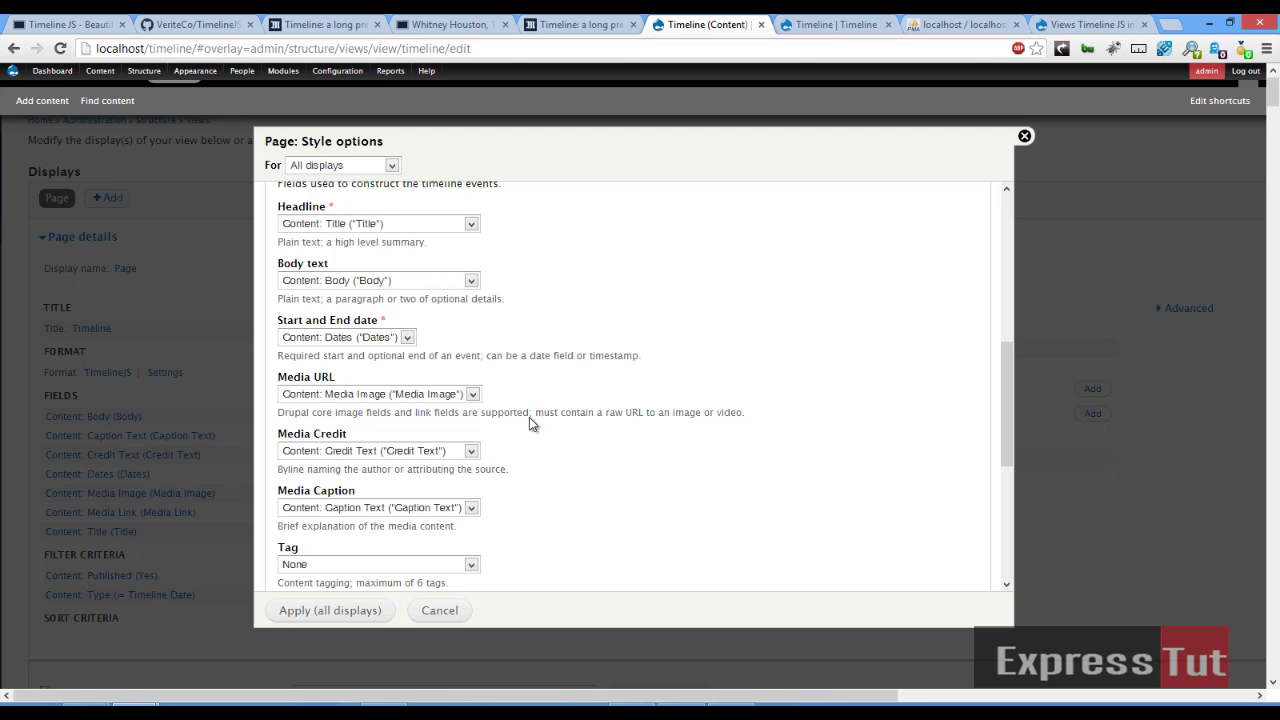
{"action": "scroll", "coordinate": [525, 440], "scroll_direction": "down", "scroll_amount": 3}
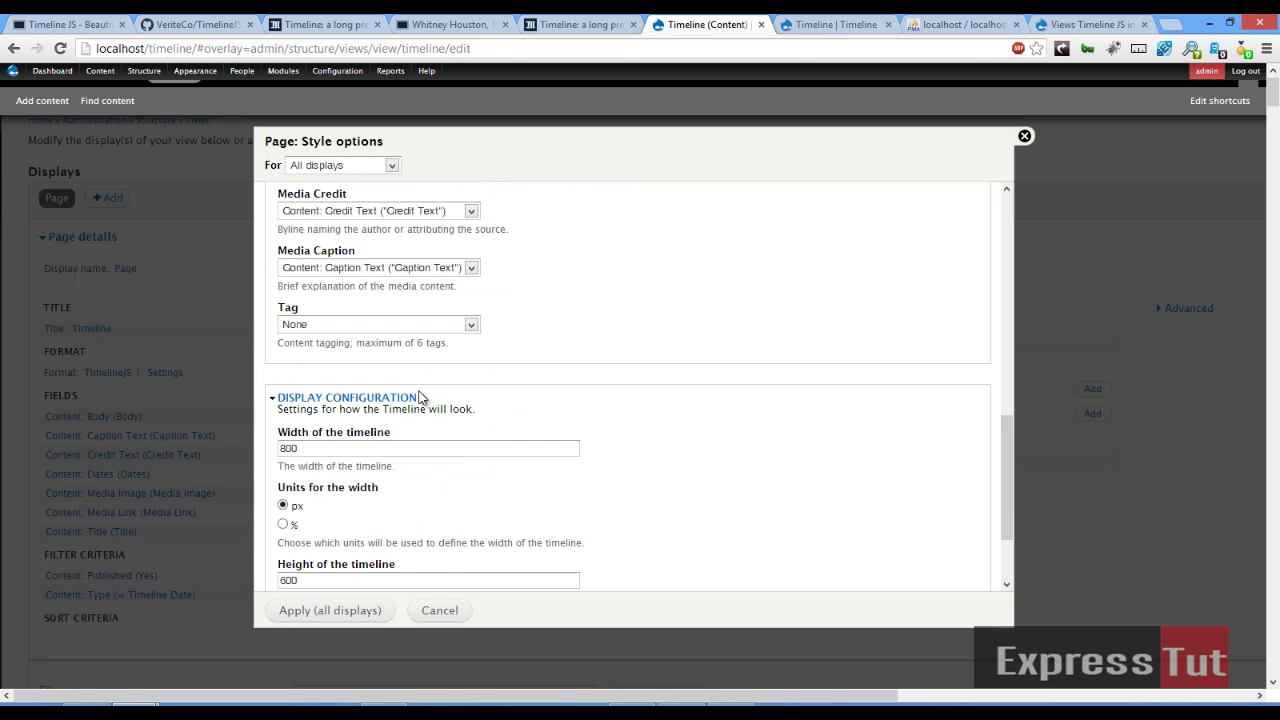
{"action": "left_click", "coordinate": [350, 621]}
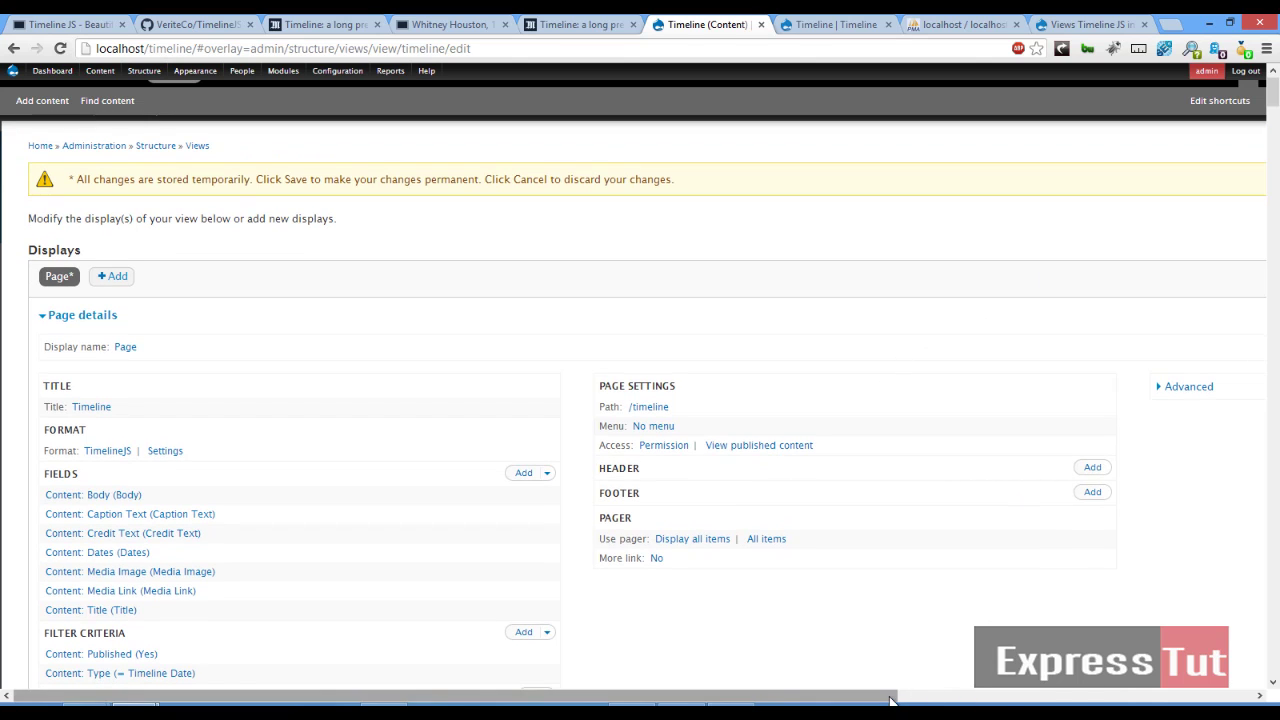
{"action": "left_click_drag", "start_coordinate": [890, 700], "coordinate": [1255, 700]}
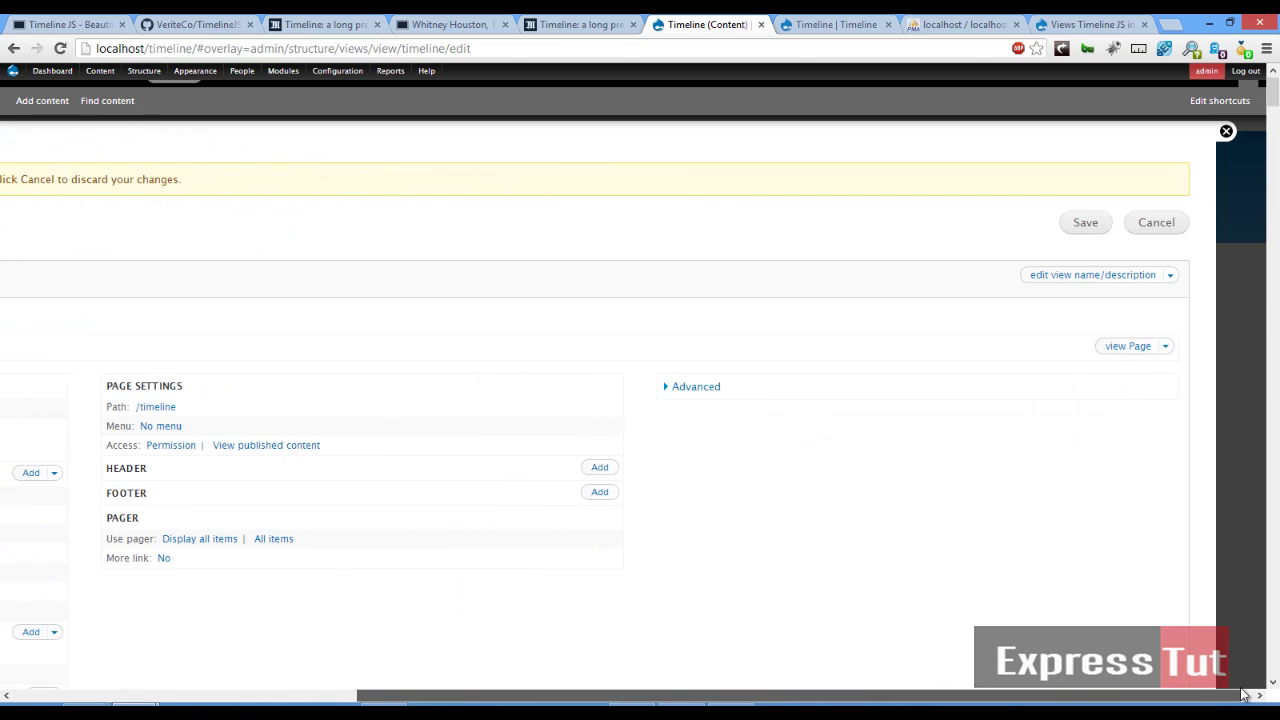
{"action": "left_click", "coordinate": [1075, 223]}
- Reload the rendered Timeline page and examine the full width of the first event's slide
{"action": "left_click", "coordinate": [824, 22]}
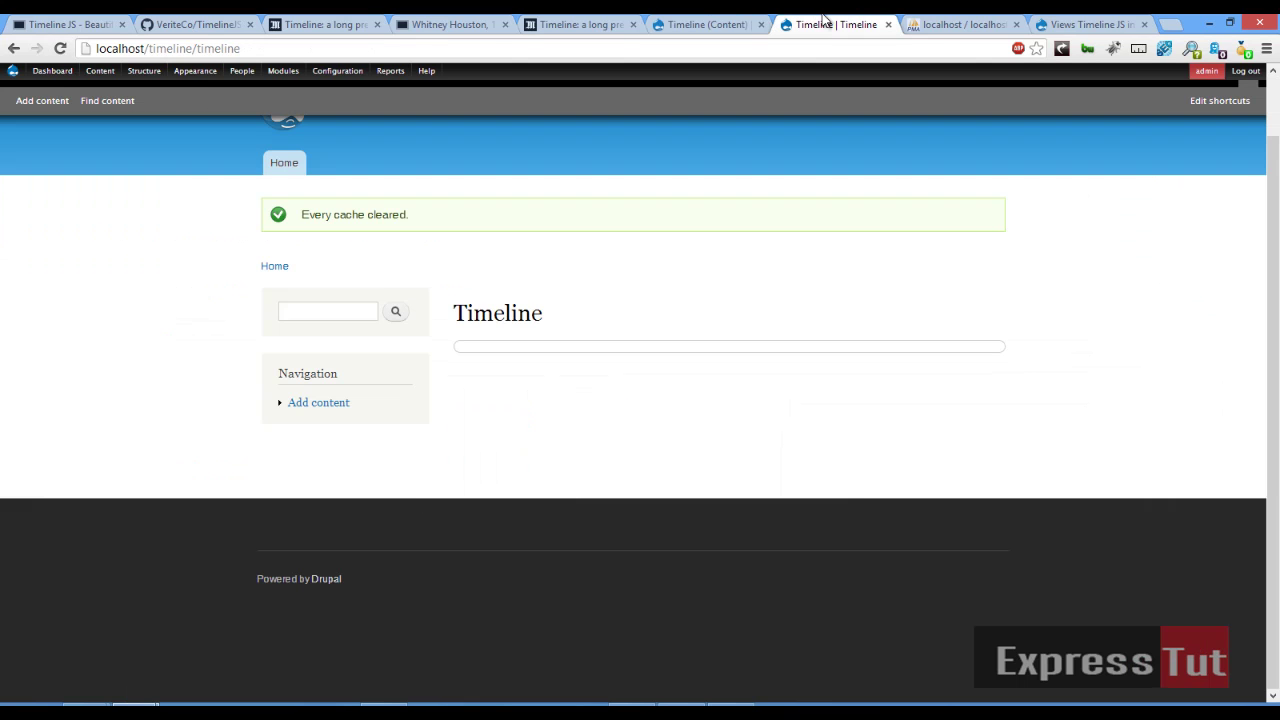
{"action": "left_click", "coordinate": [60, 48]}
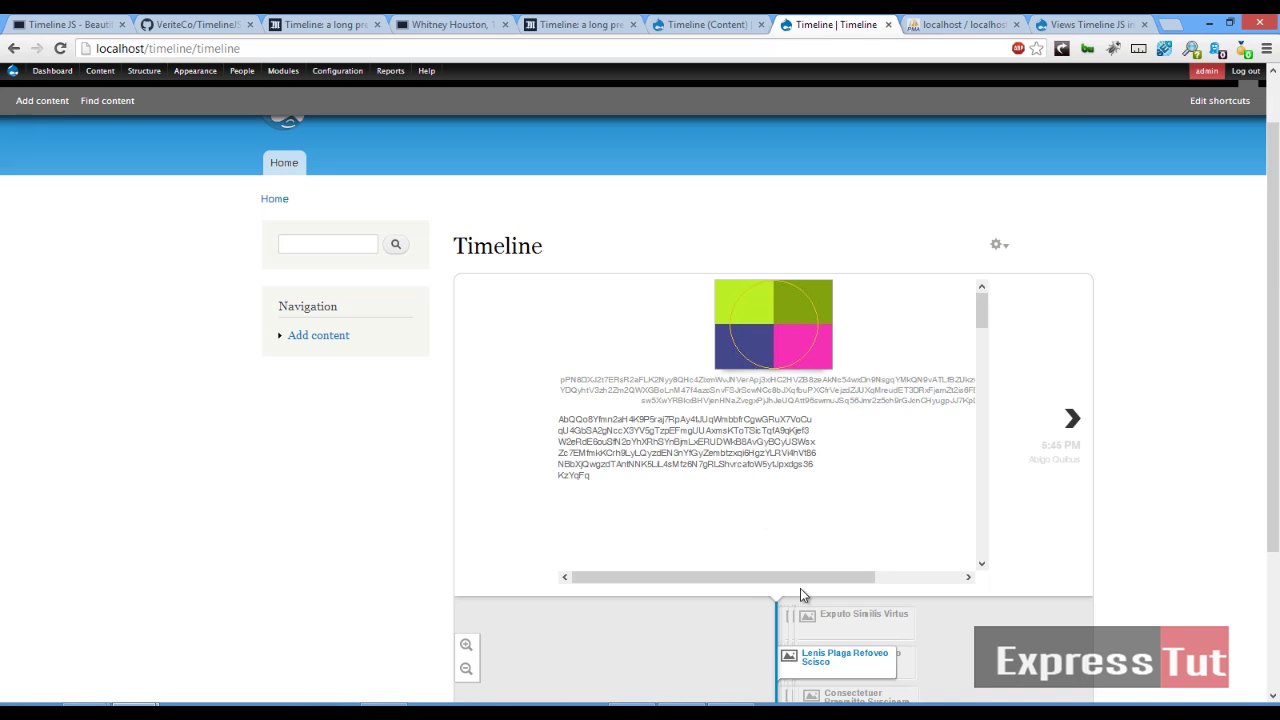
{"action": "scroll", "coordinate": [931, 571], "scroll_direction": "right", "scroll_amount": 3}
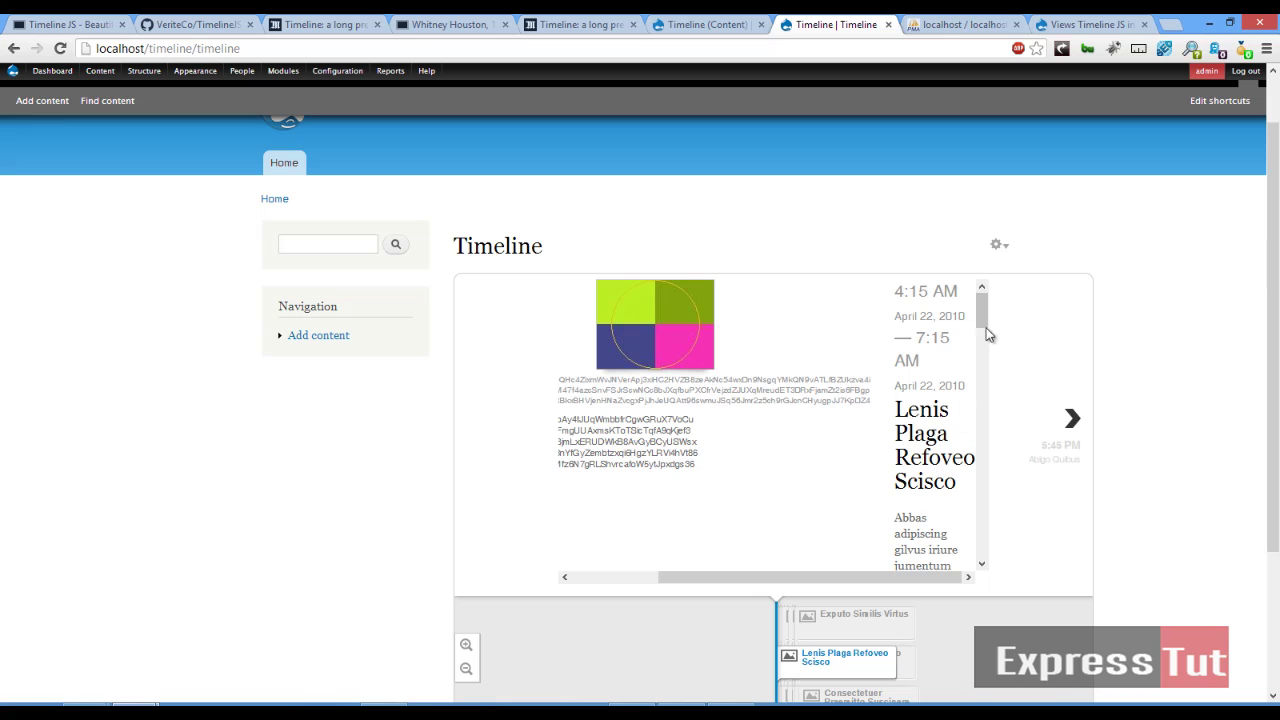
{"action": "left_click_drag", "start_coordinate": [983, 310], "coordinate": [982, 511]}
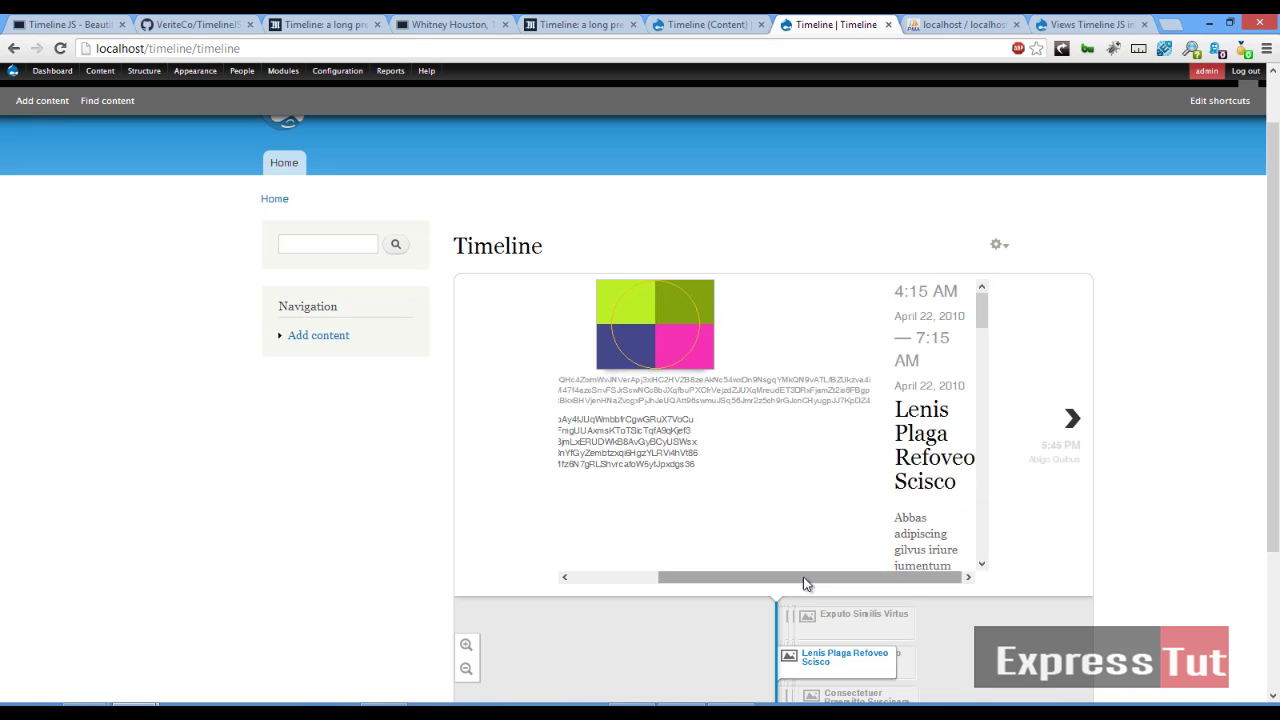
{"action": "left_click_drag", "start_coordinate": [806, 580], "coordinate": [766, 580]}
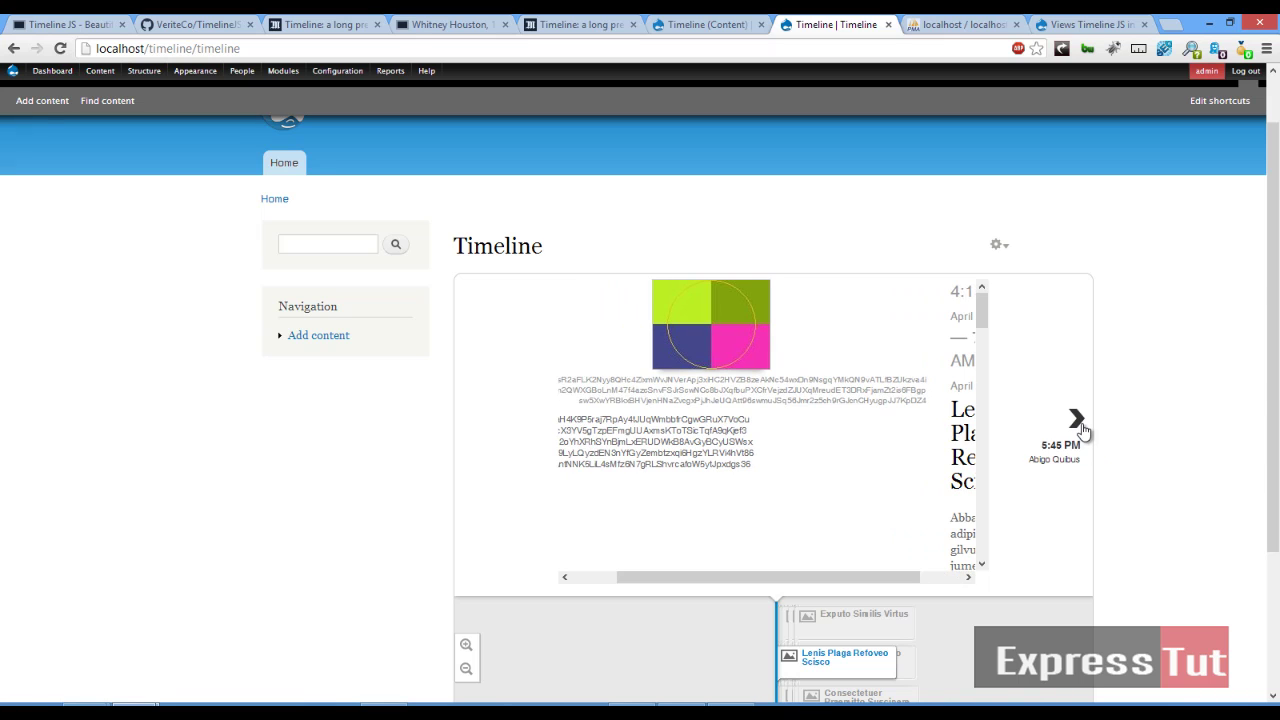
- Advance through the timeline's event slides one by one to the Diam Ille Os event
{"action": "left_click", "coordinate": [1080, 426]}
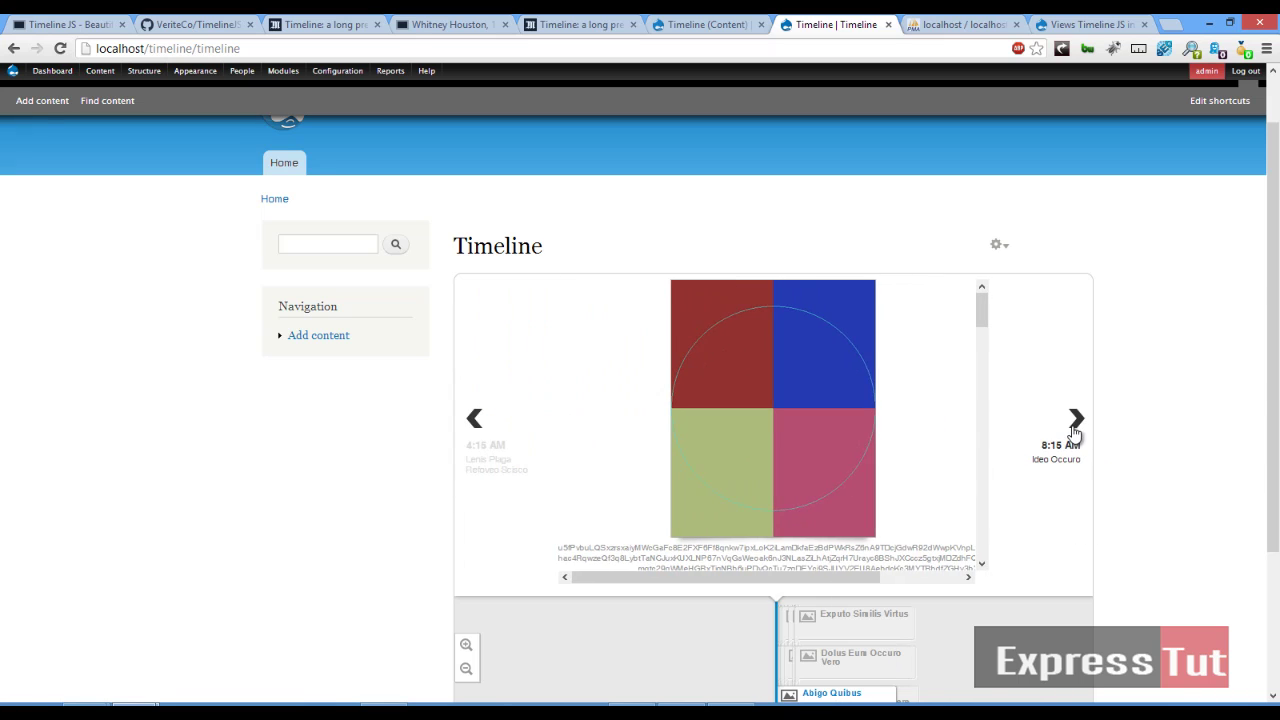
{"action": "left_click", "coordinate": [1075, 428]}
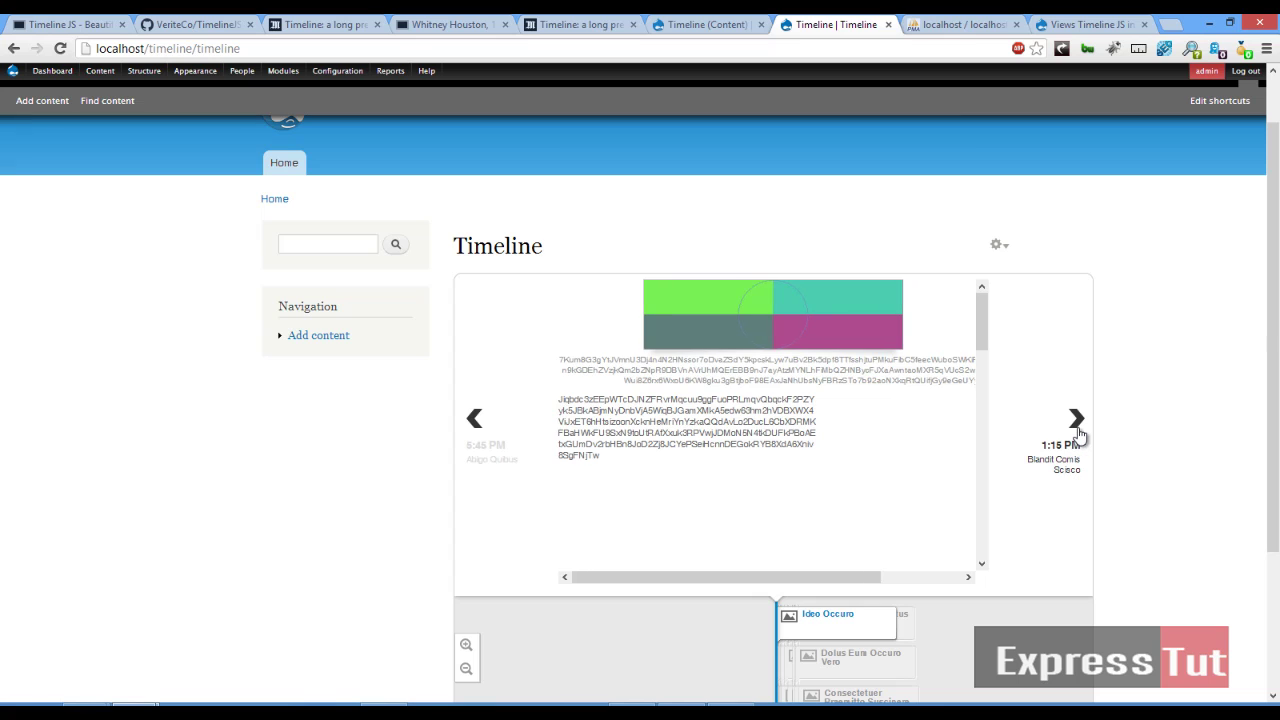
{"action": "left_click", "coordinate": [1080, 428]}
{"action": "left_click", "coordinate": [1080, 424]}
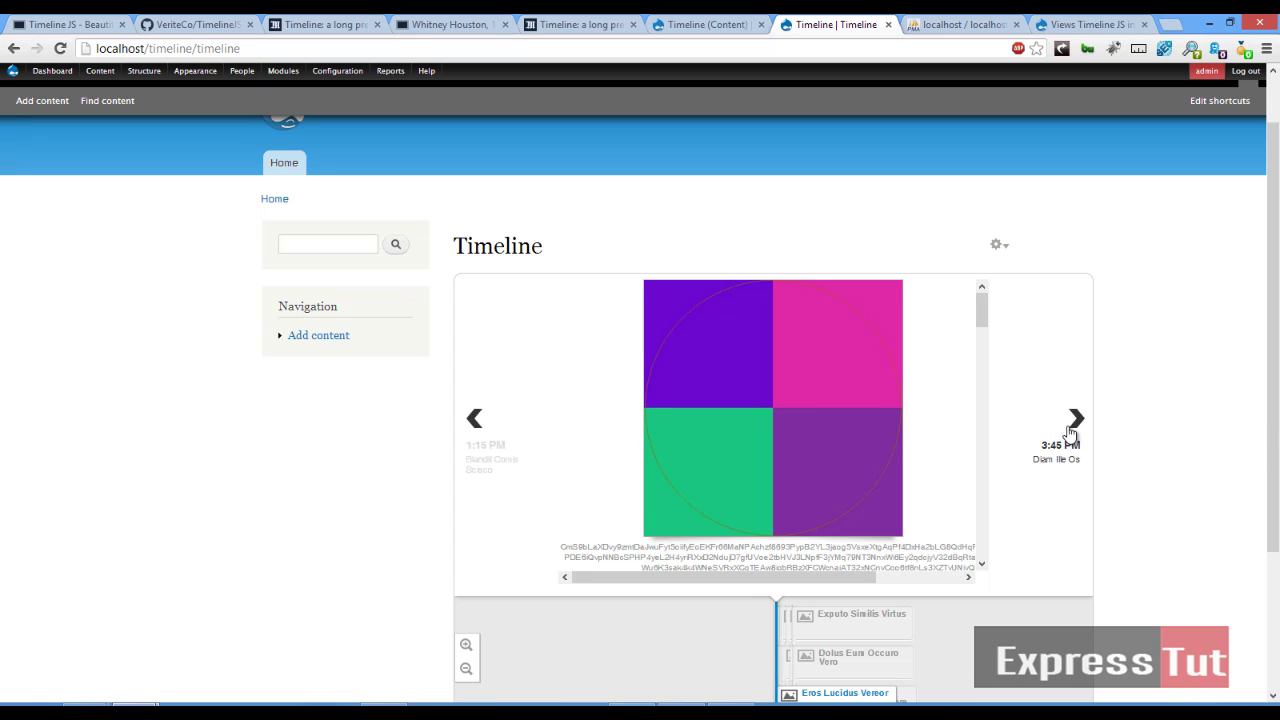
{"action": "left_click", "coordinate": [1075, 424]}
- Expand the timeline's navigation scale three times to spread out the event markers
{"action": "scroll", "coordinate": [1076, 422], "scroll_direction": "down", "scroll_amount": 2}
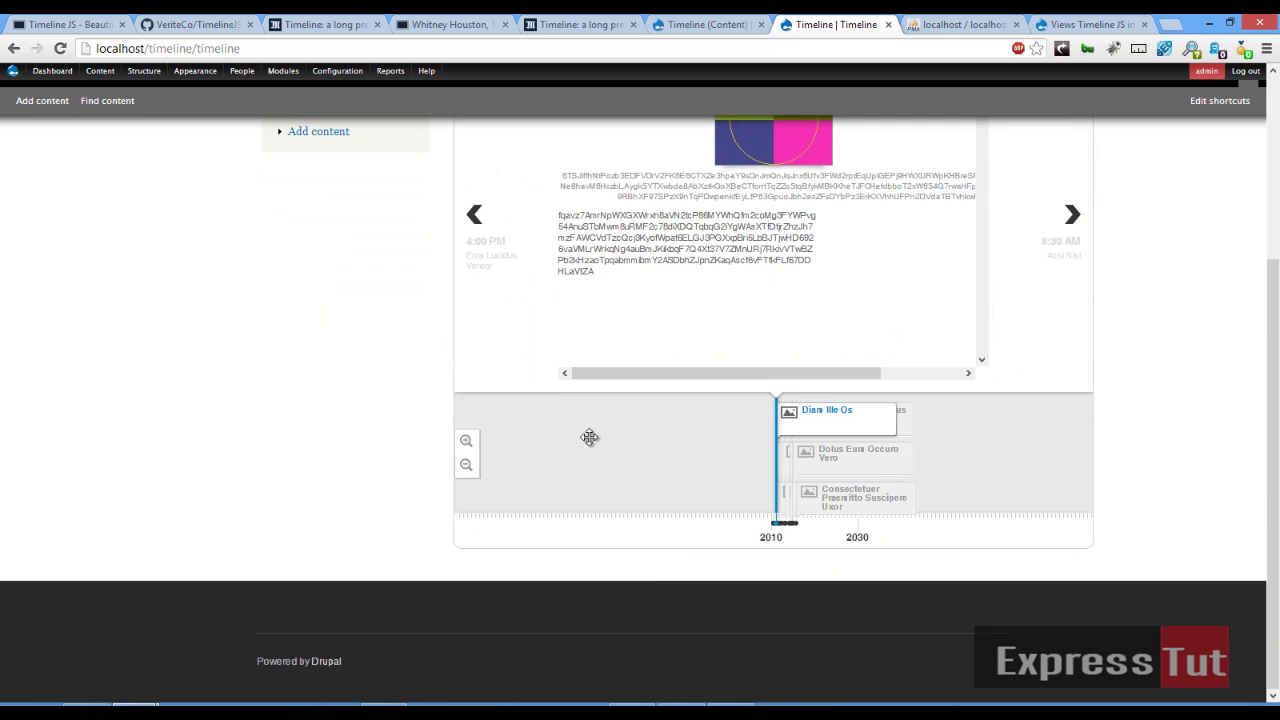
{"action": "left_click", "coordinate": [466, 441]}
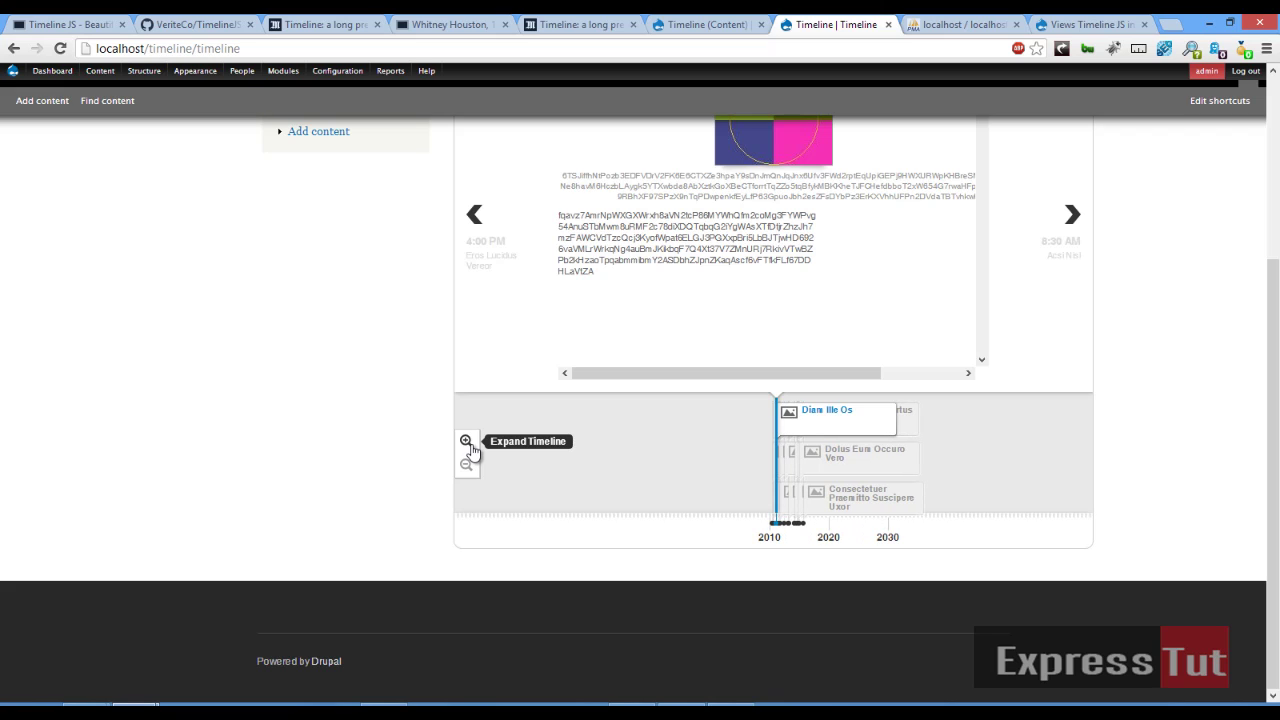
{"action": "left_click", "coordinate": [466, 441]}
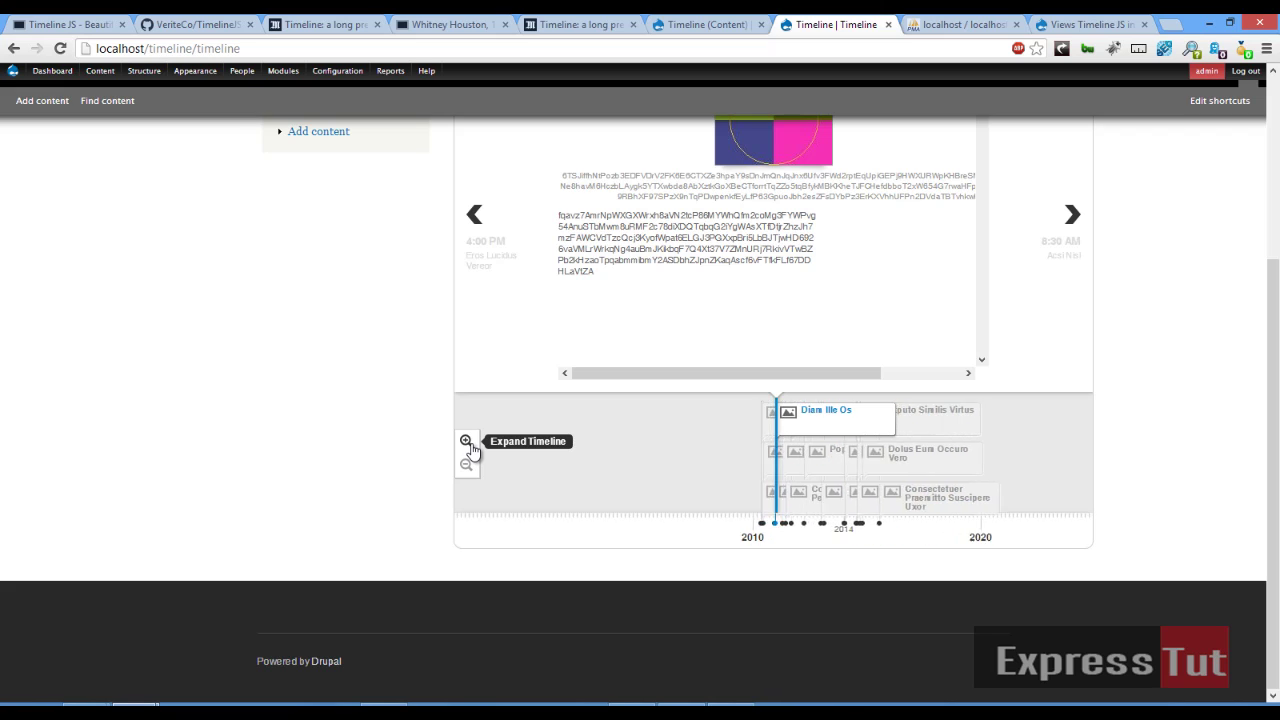
{"action": "left_click", "coordinate": [466, 441]}
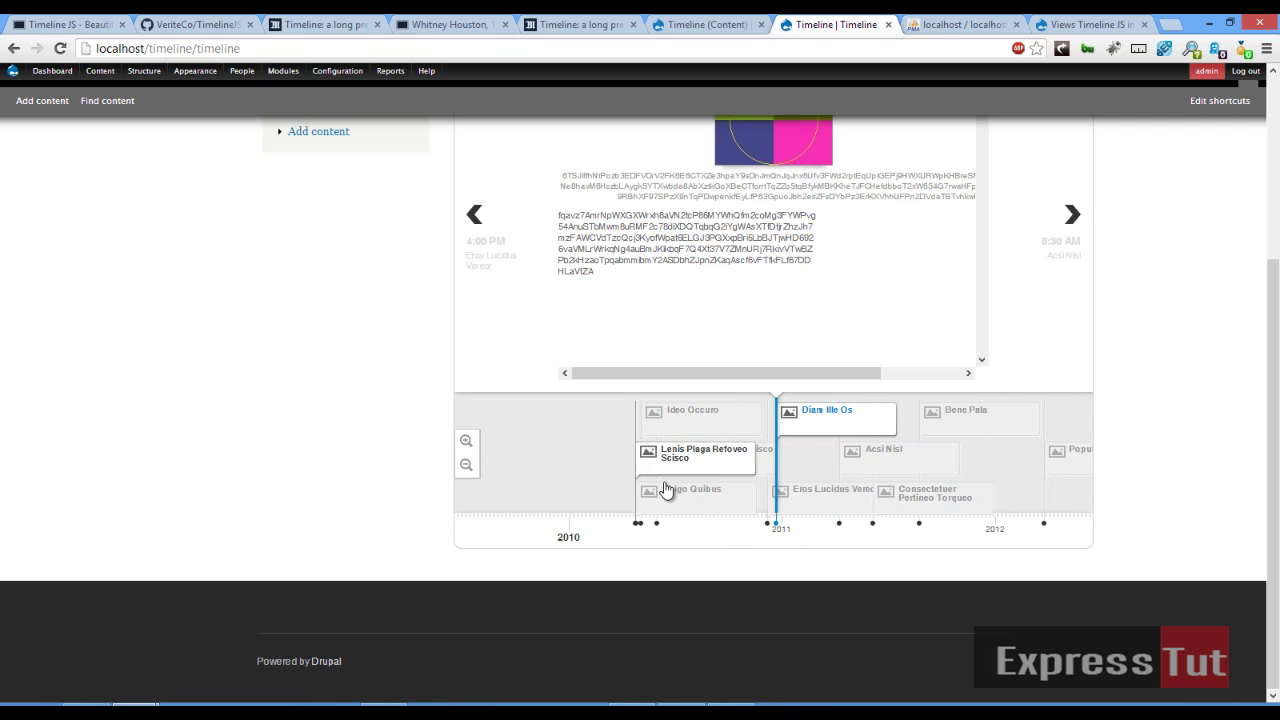
- View several events from the navigation strip, including Blandit Comis Scisco, Eros Lucidus Vereor, Bene Pala and Populus Refero, and check the page layout
{"action": "left_click", "coordinate": [688, 466]}
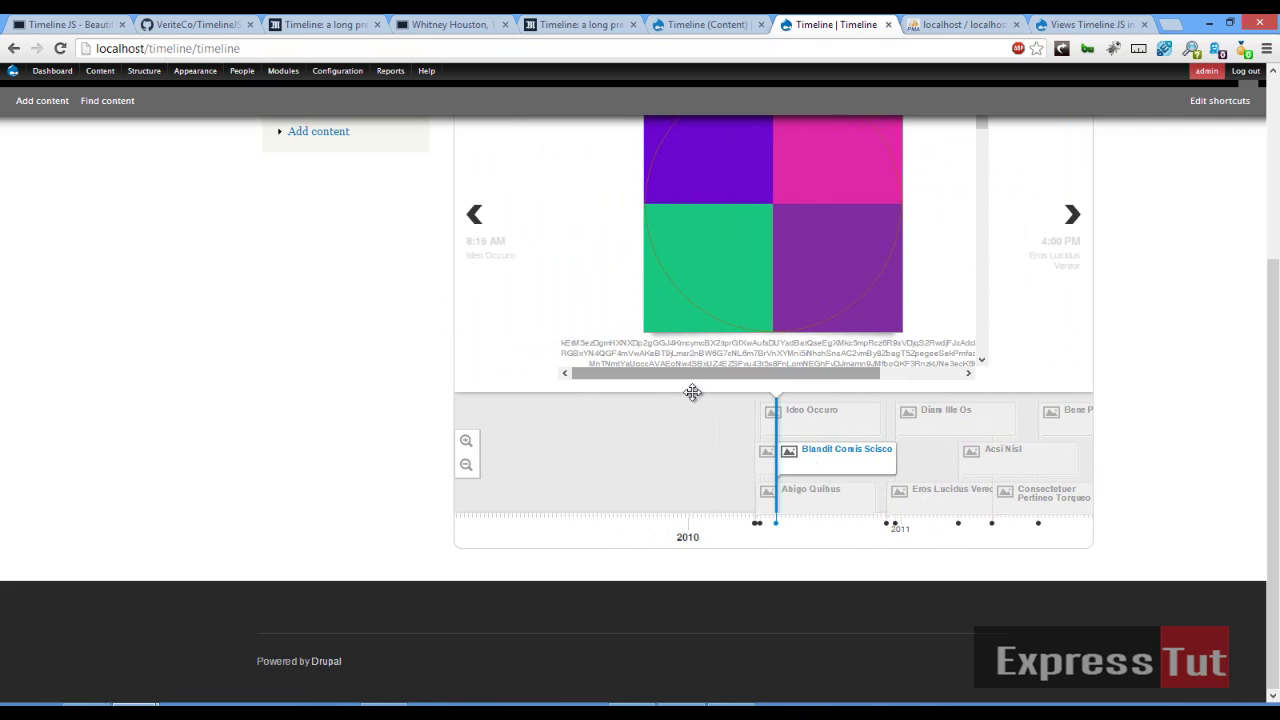
{"action": "left_click", "coordinate": [960, 500]}
{"action": "left_click", "coordinate": [900, 452]}
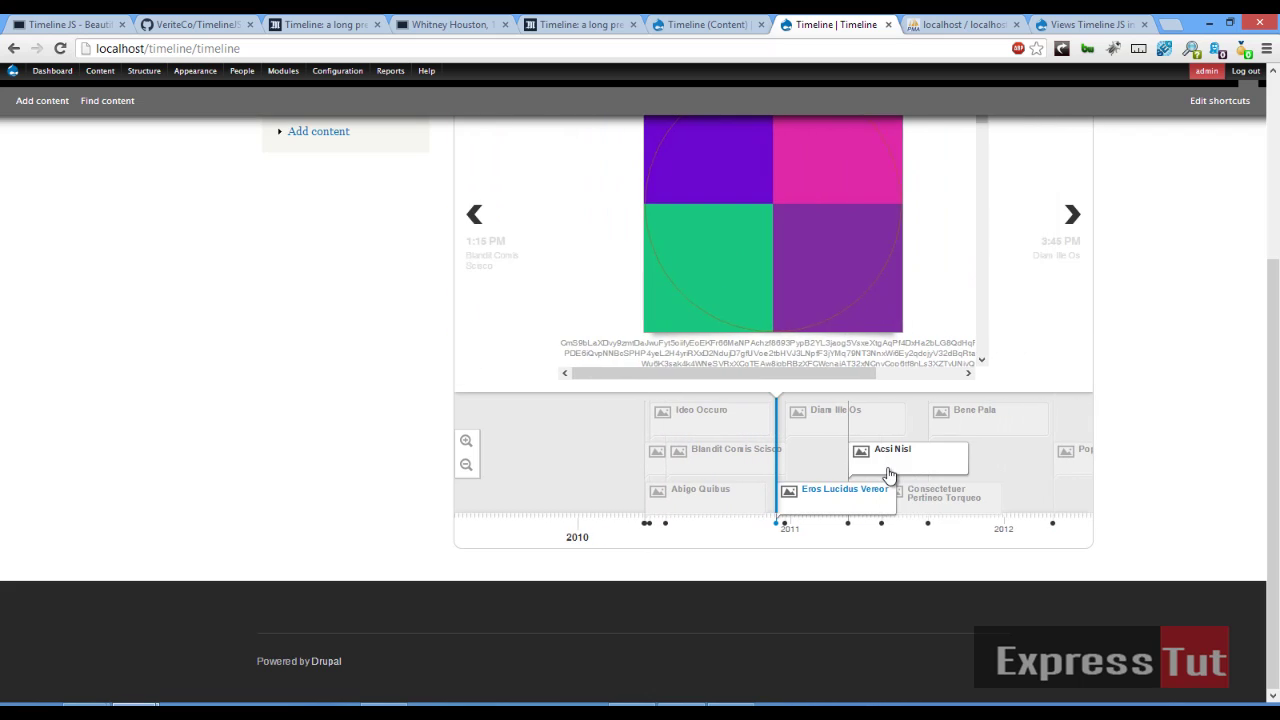
{"action": "left_click", "coordinate": [955, 424]}
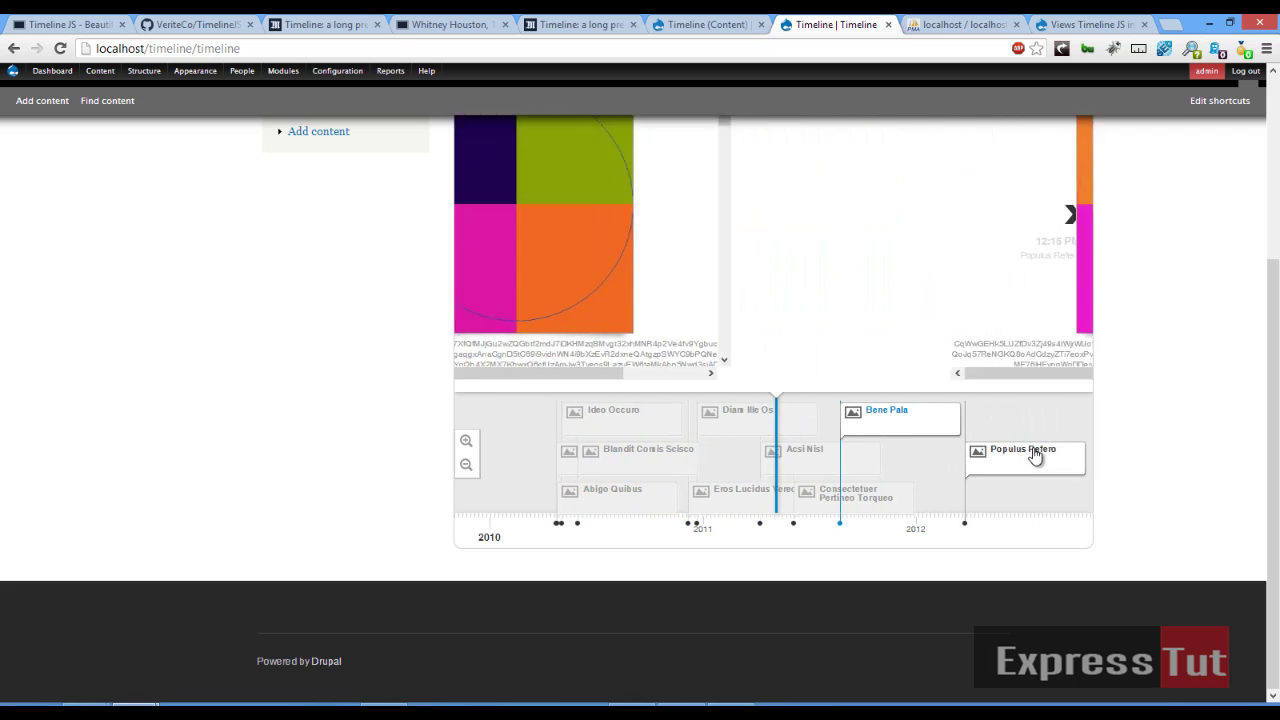
{"action": "left_click", "coordinate": [986, 466]}
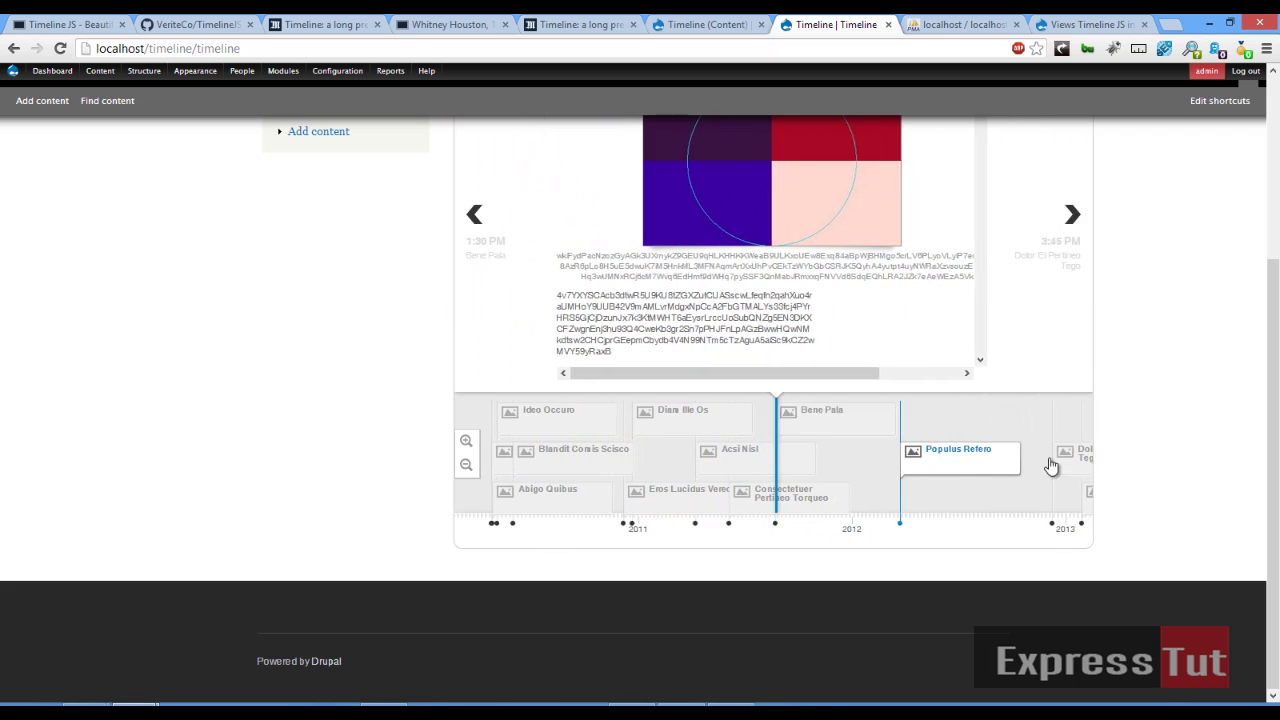
{"action": "scroll", "coordinate": [1129, 467], "scroll_direction": "up", "scroll_amount": 3}
{"action": "scroll", "coordinate": [1129, 467], "scroll_direction": "down", "scroll_amount": 1}
{"action": "scroll", "coordinate": [1129, 475], "scroll_direction": "down", "scroll_amount": 1}
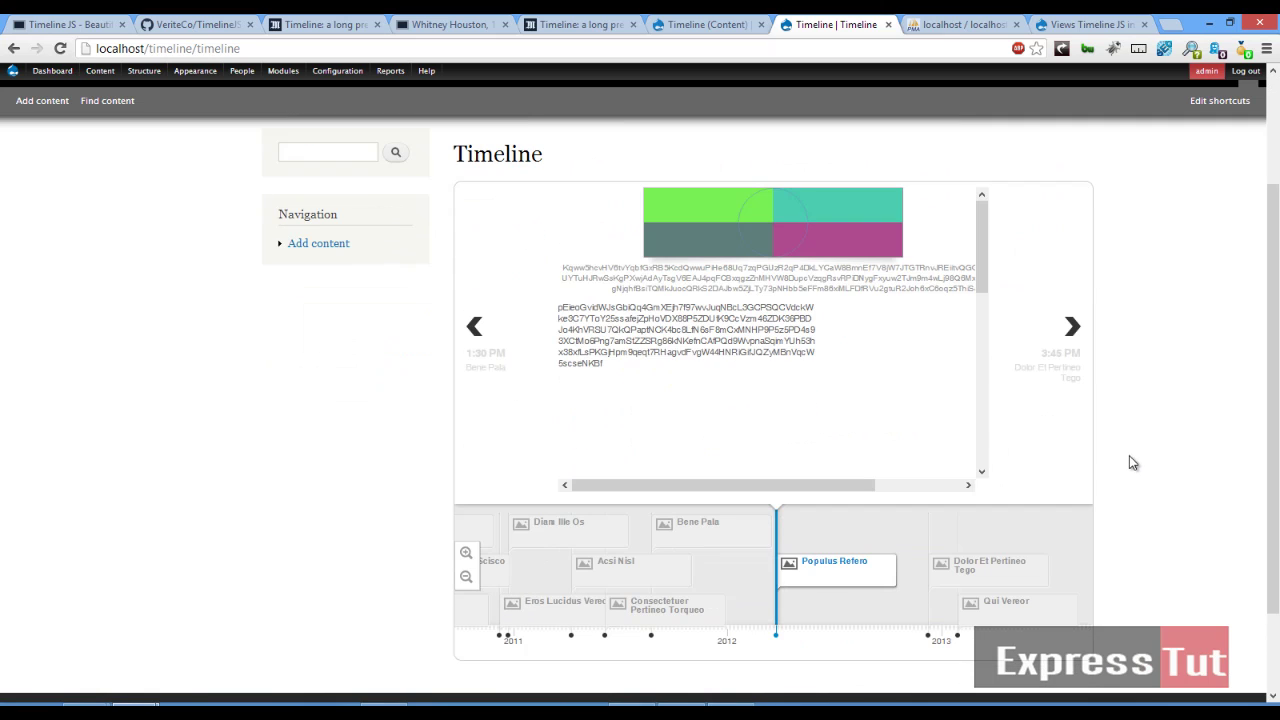
{"action": "scroll", "coordinate": [1133, 460], "scroll_direction": "down", "scroll_amount": 1}
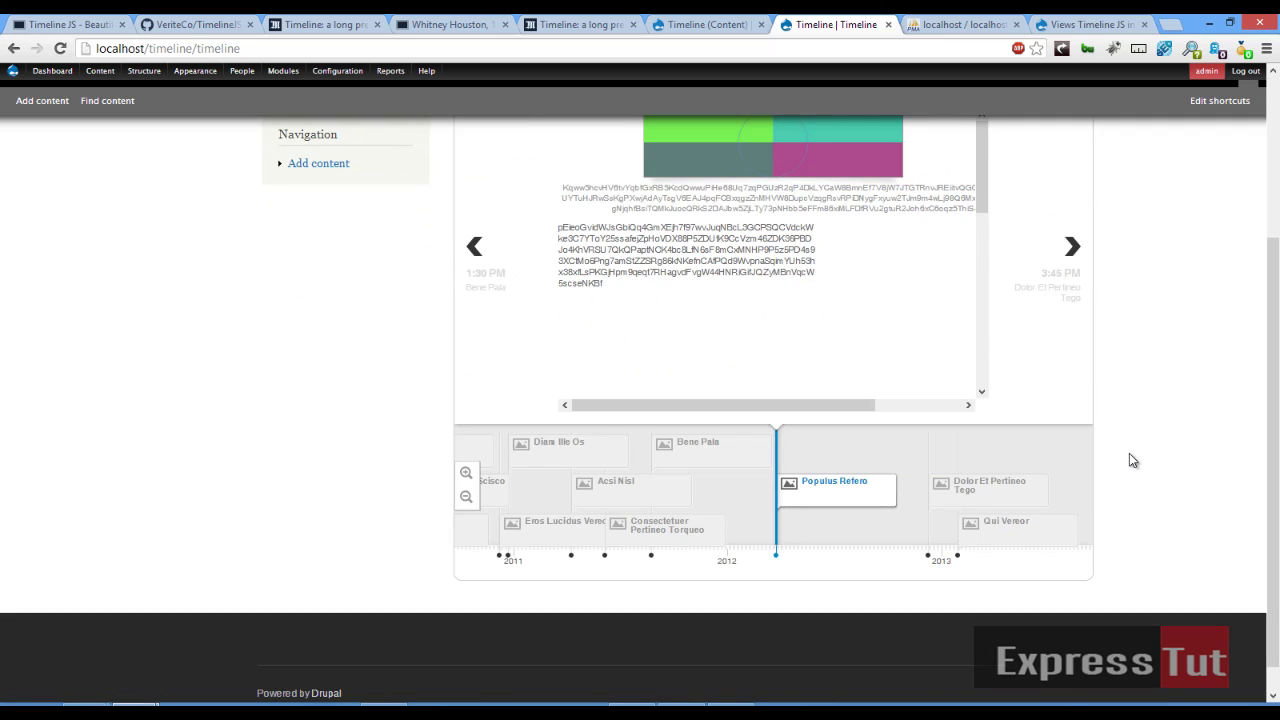